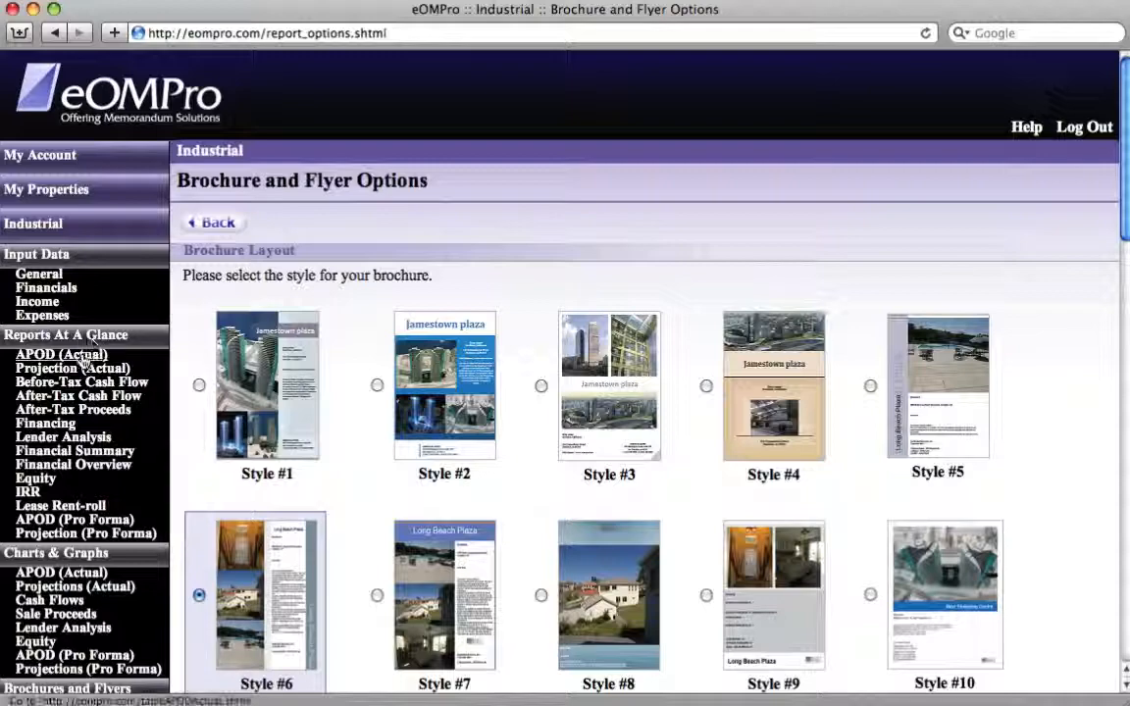
- View the APOD (Actual) report for the Industrial property
scroll(424, 338, "down", 1)
scroll(423, 338, "up", 1)
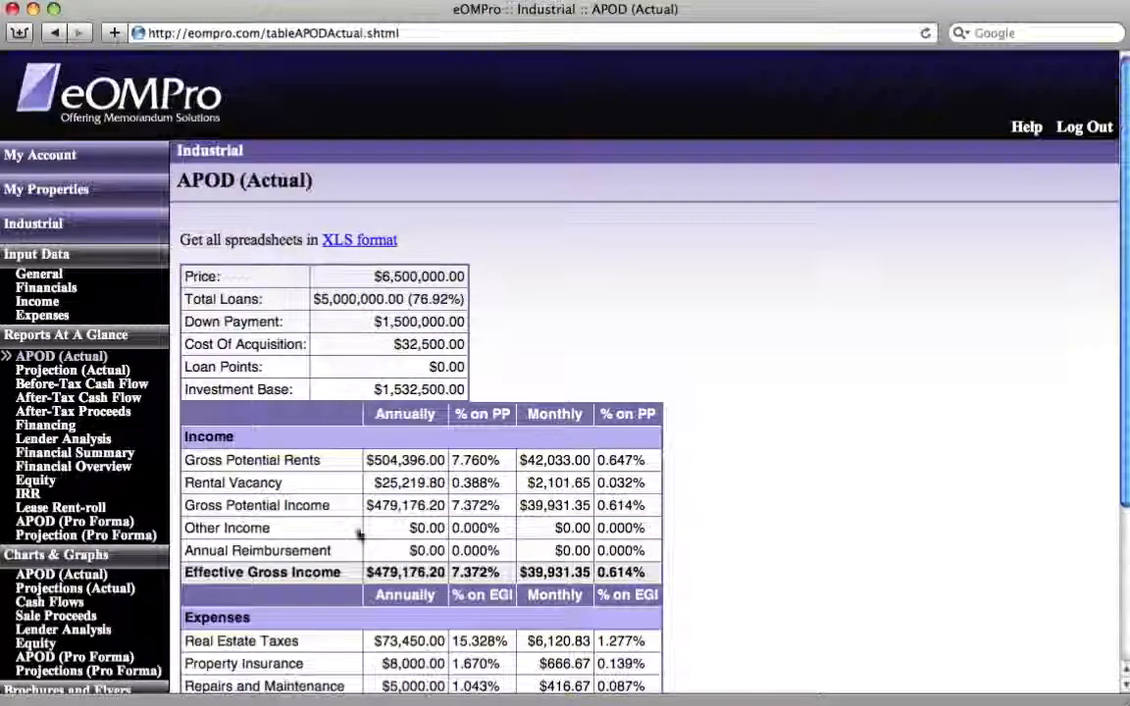
scroll(461, 657, "down", 3)
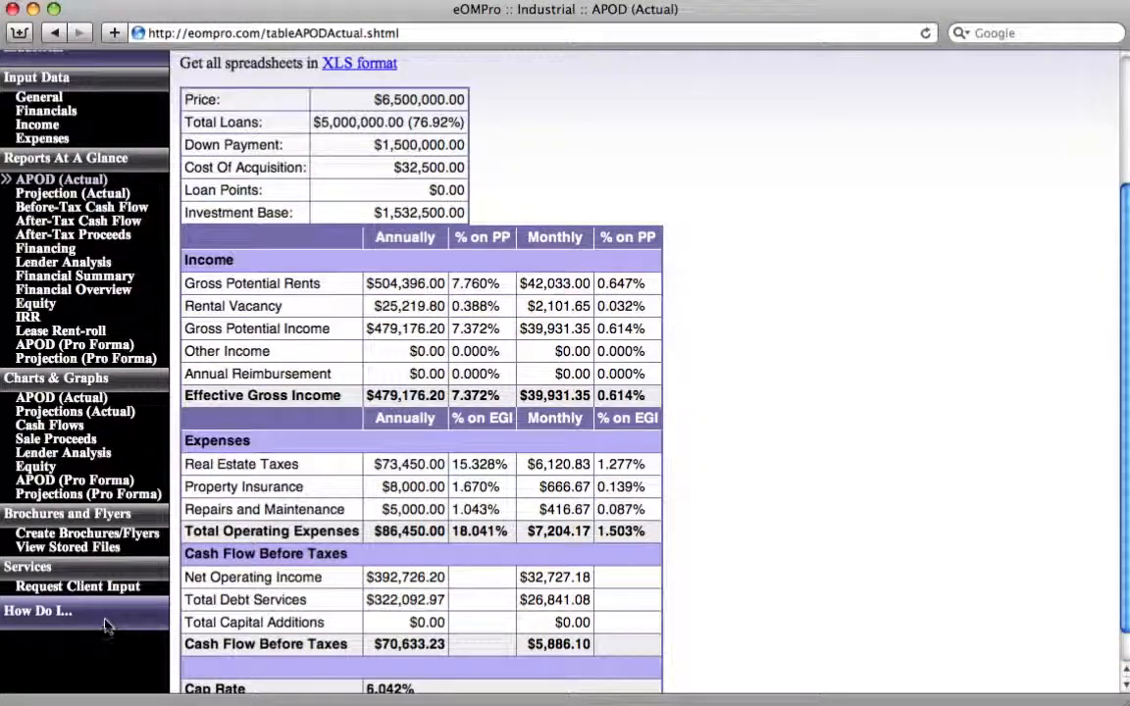
- Open the brochure and flyer creation options and select brochure layout Style #8
left_click(110, 535)
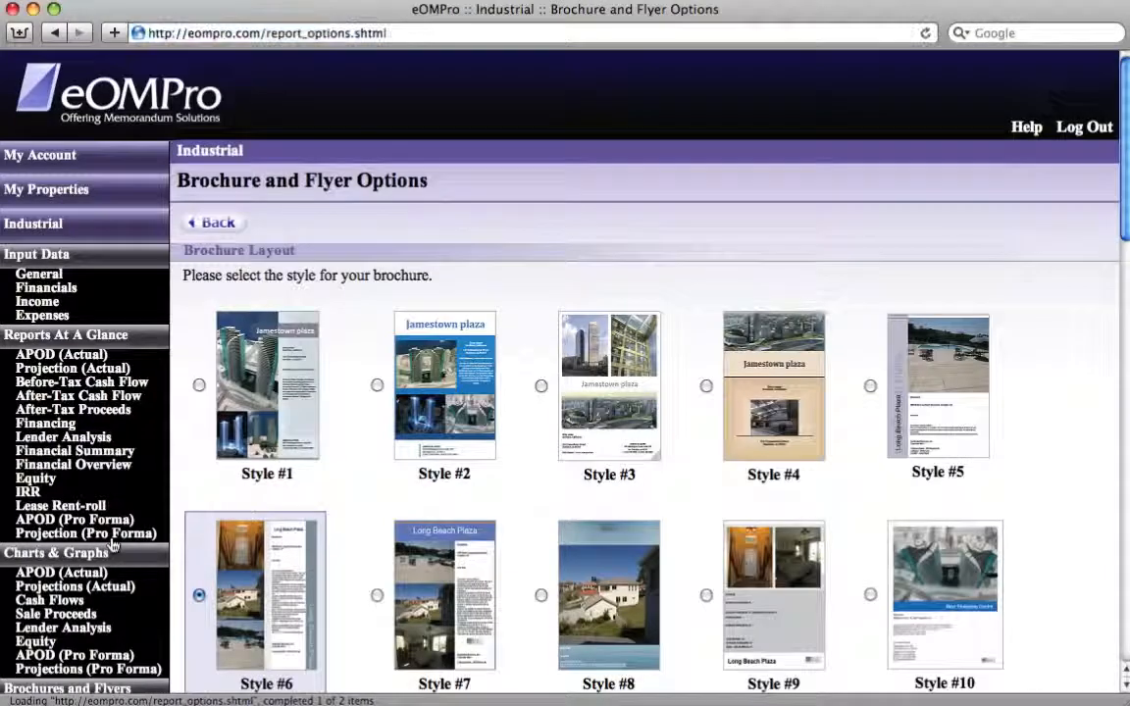
scroll(113, 545, "down", 10)
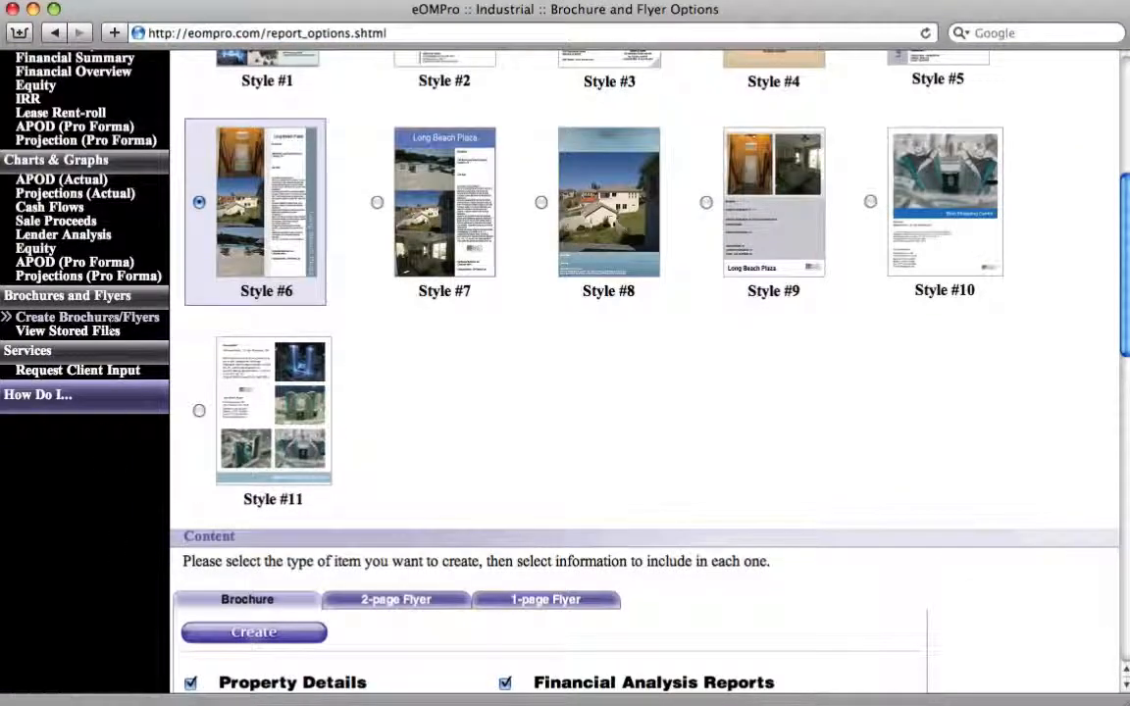
scroll(362, 446, "up", 10)
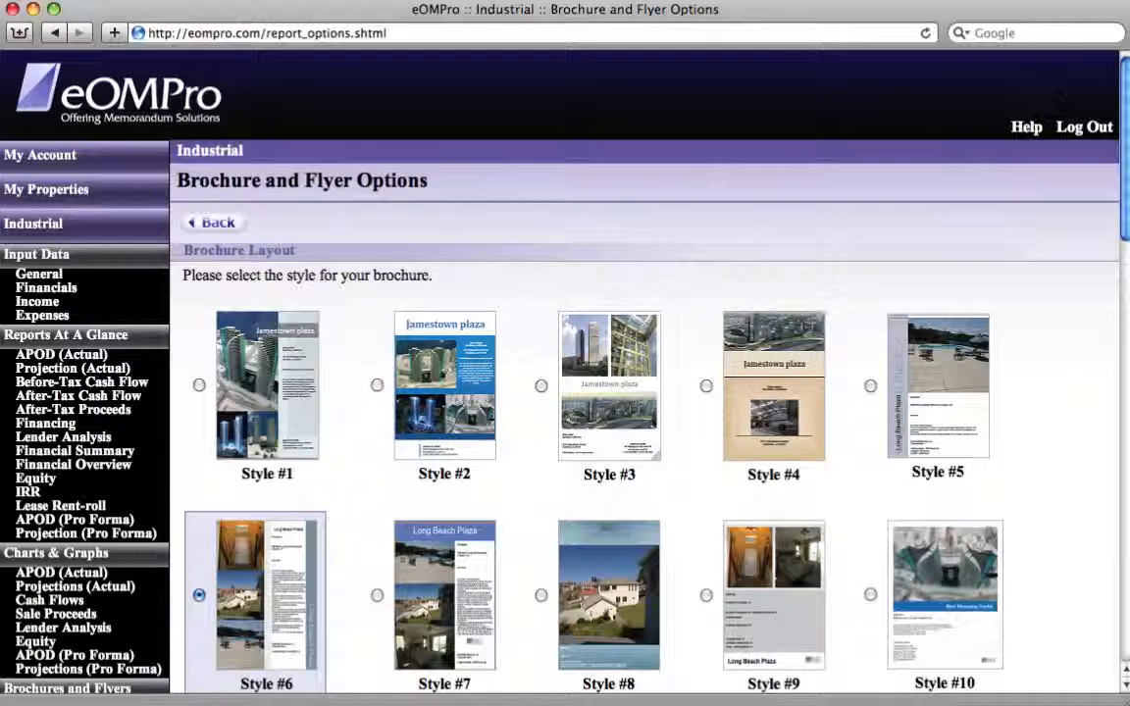
left_click(540, 597)
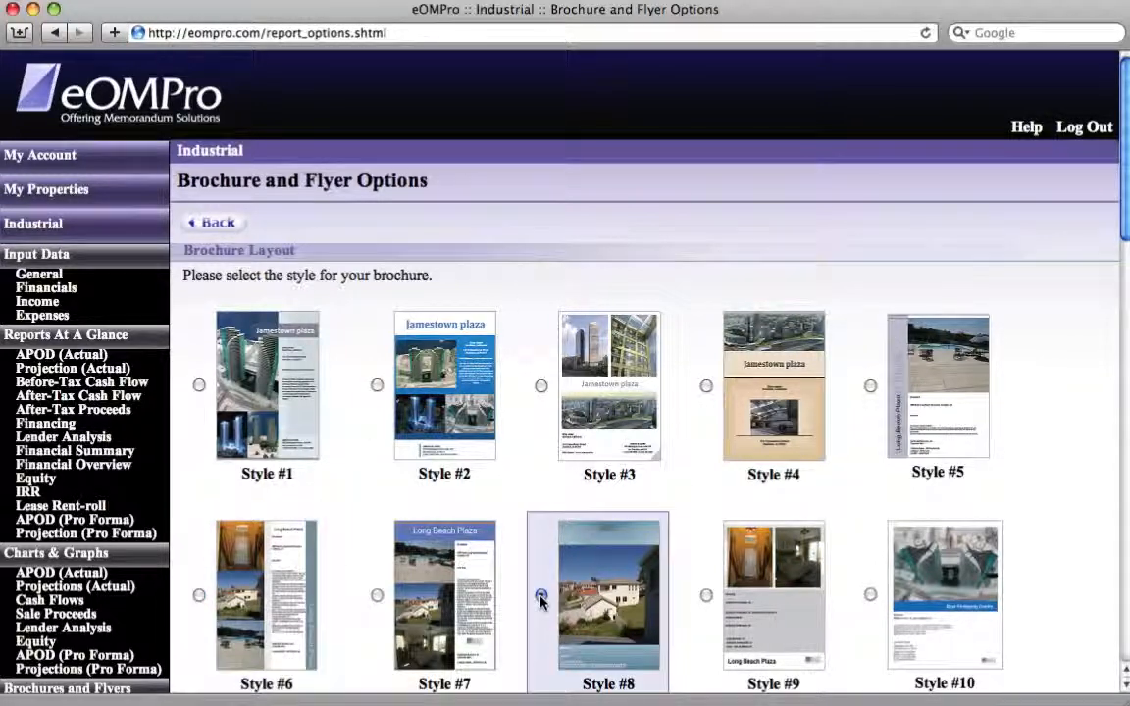
- Look through the content options for the 2-page and 1-page flyers, and return to the brochure content
scroll(540, 601, "down", 5)
scroll(540, 602, "down", 7)
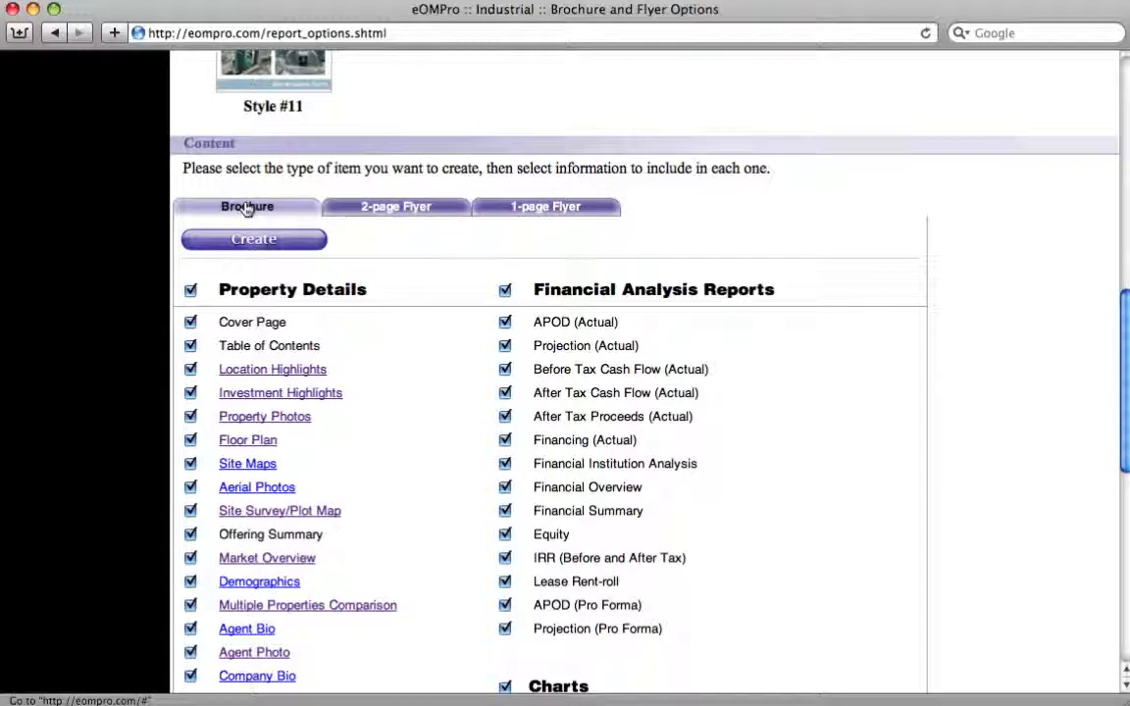
left_click(402, 208)
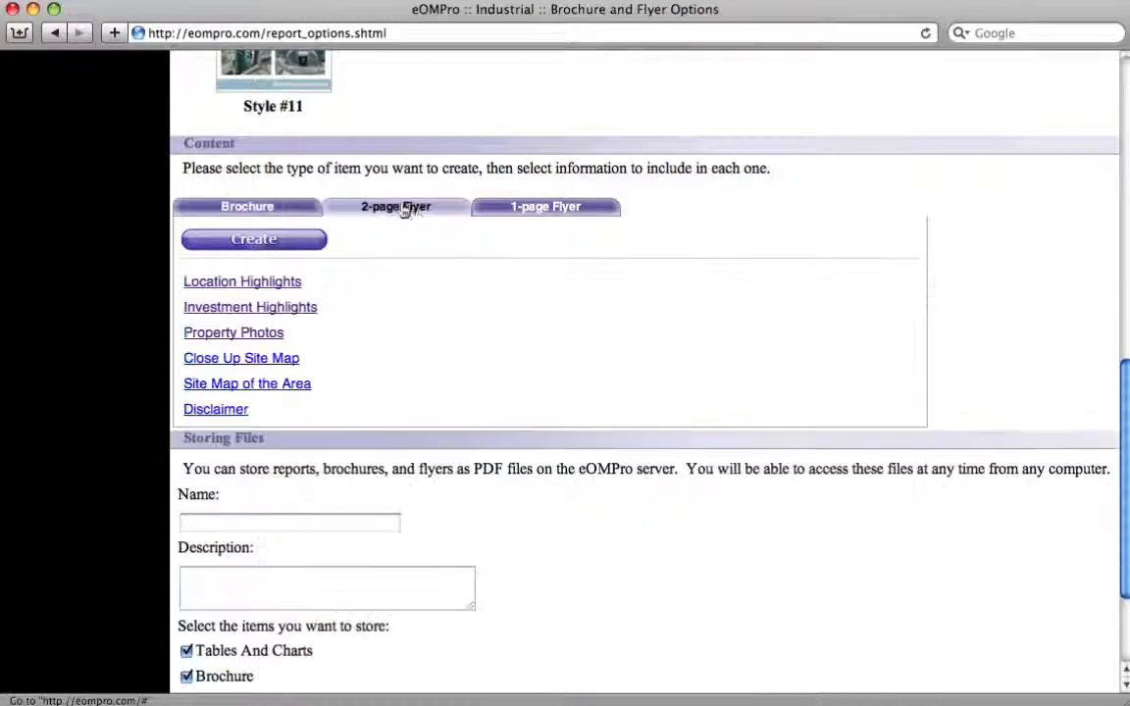
left_click(523, 212)
left_click(249, 212)
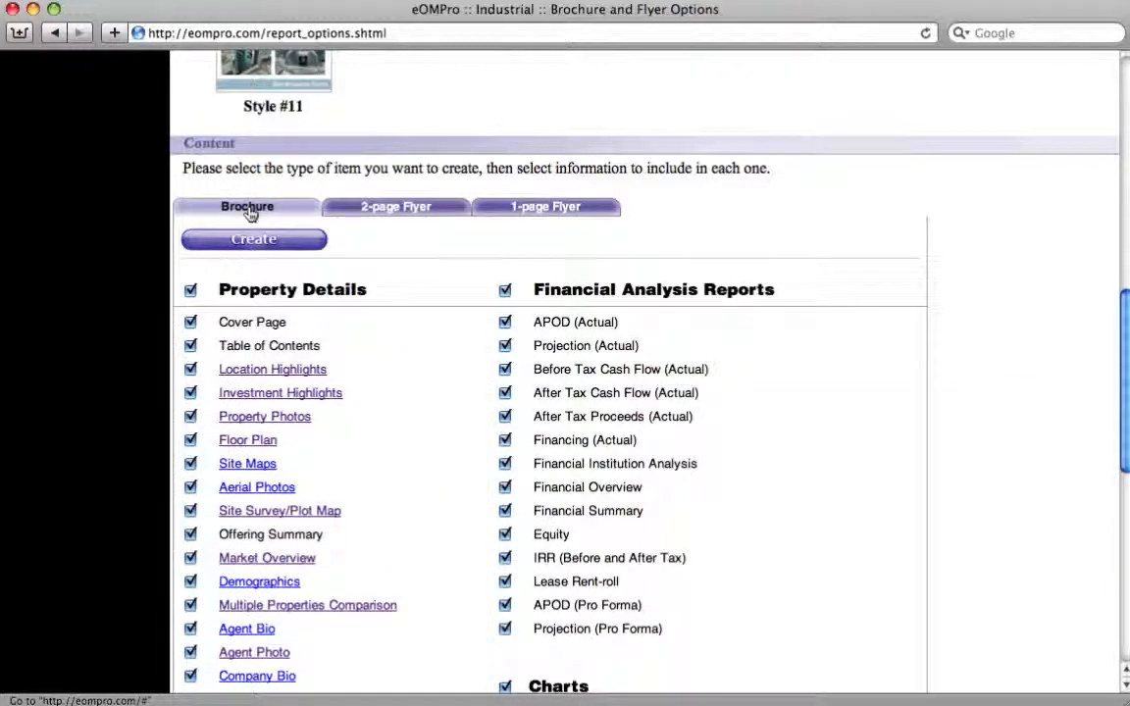
- View the Location Highlights text from the brochure's property details and return to the brochure and flyer options
scroll(466, 335, "down", 5)
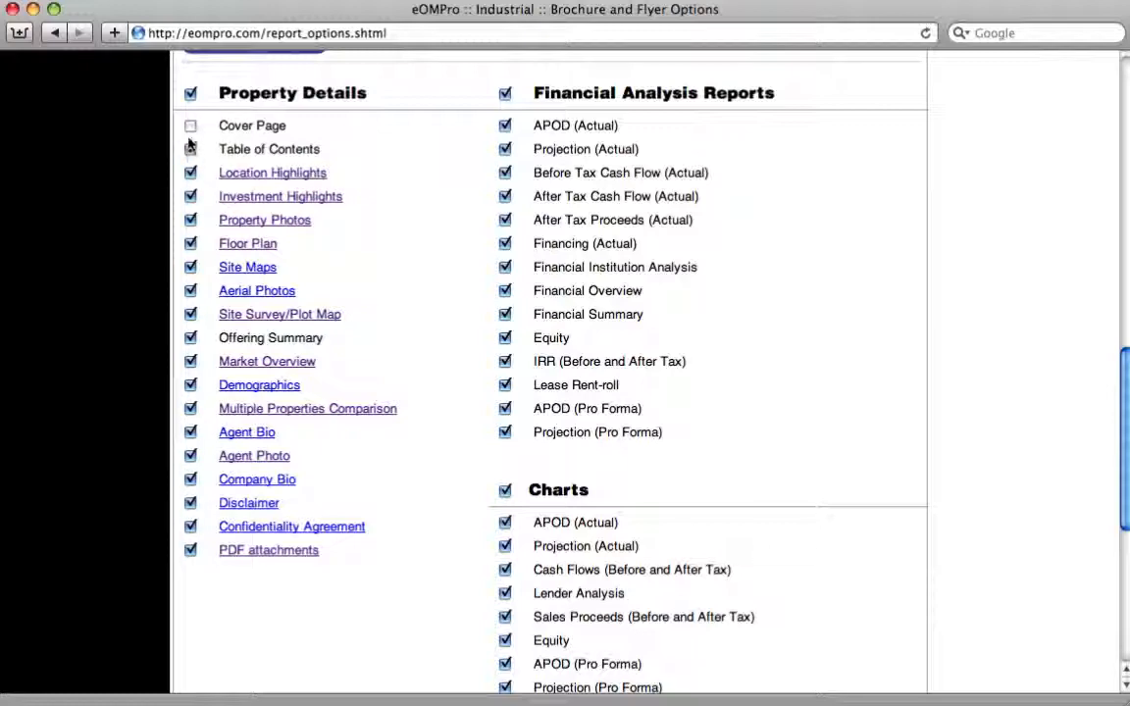
left_click(280, 172)
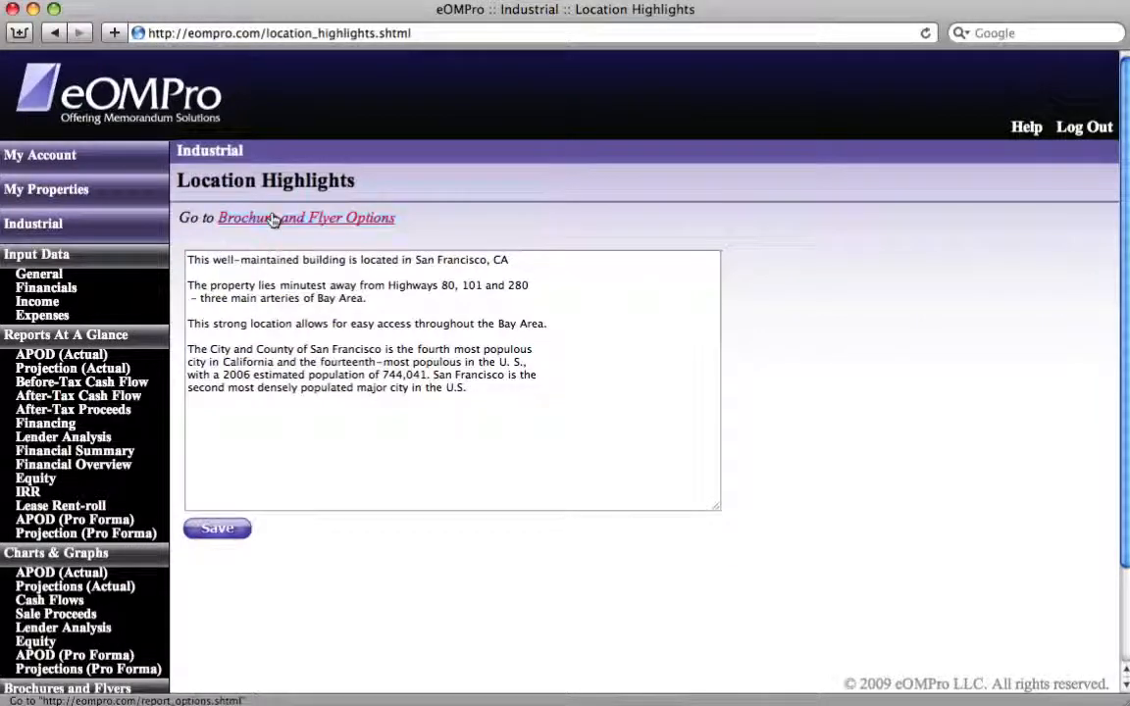
left_click(277, 218)
- Open the Investment Highlights text from the brochure's property details, save it, and return to the brochure and flyer options
scroll(276, 307, "down", 10)
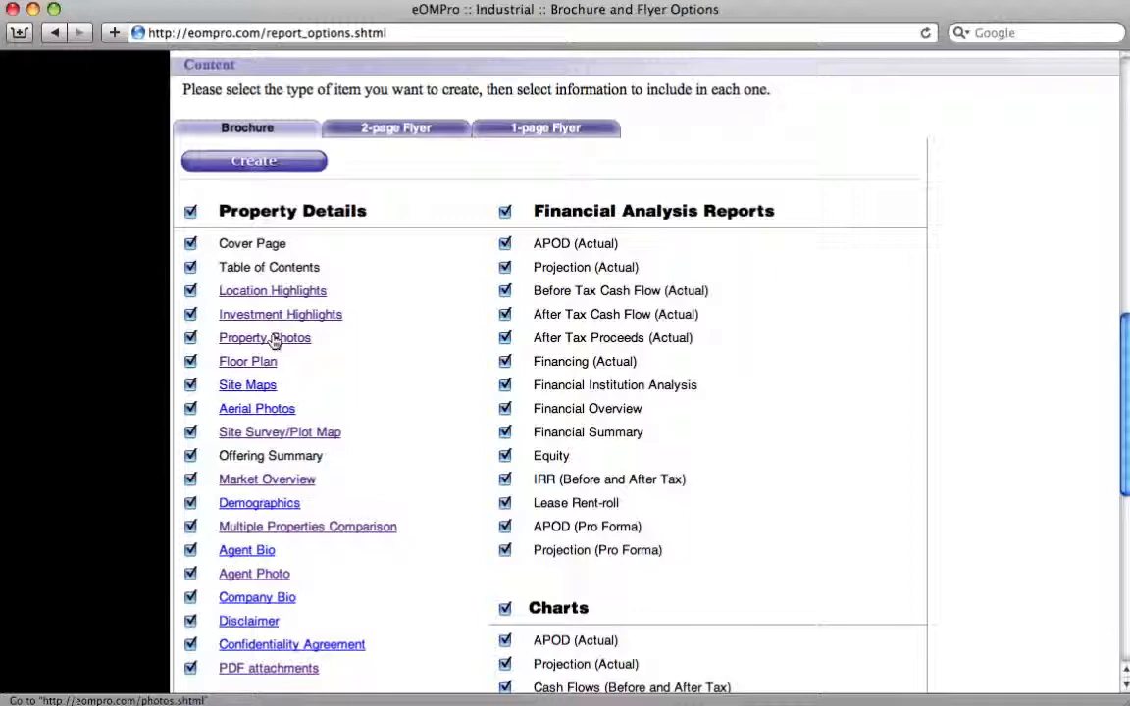
scroll(274, 339, "down", 5)
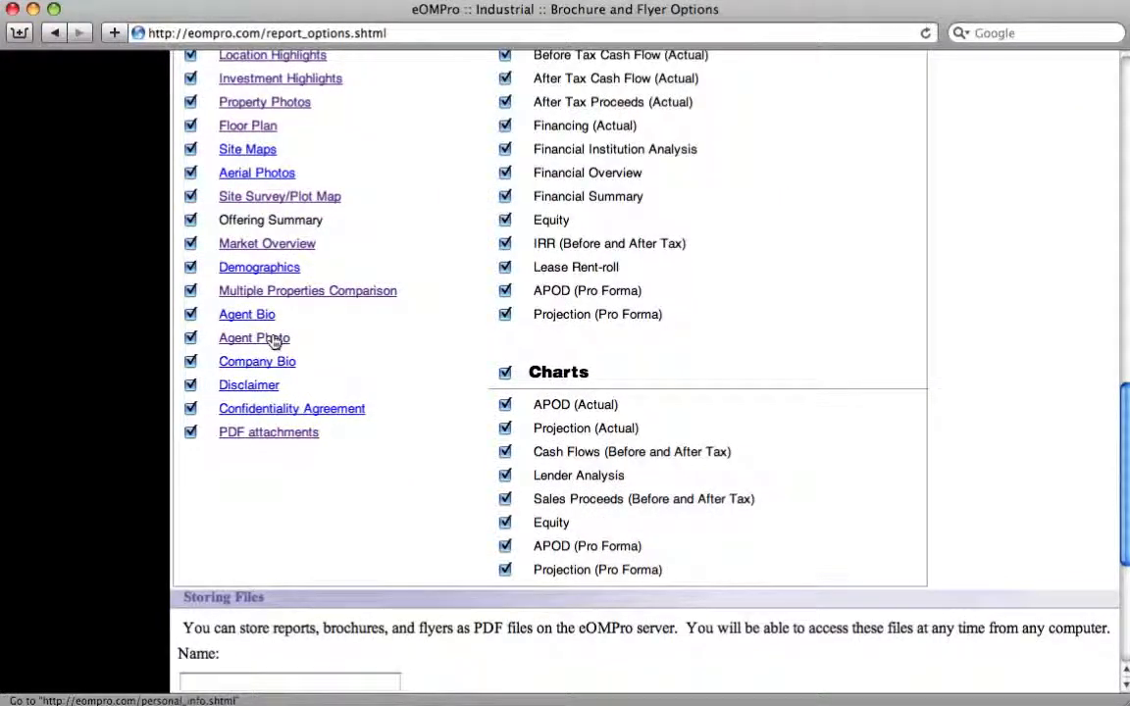
left_click(271, 78)
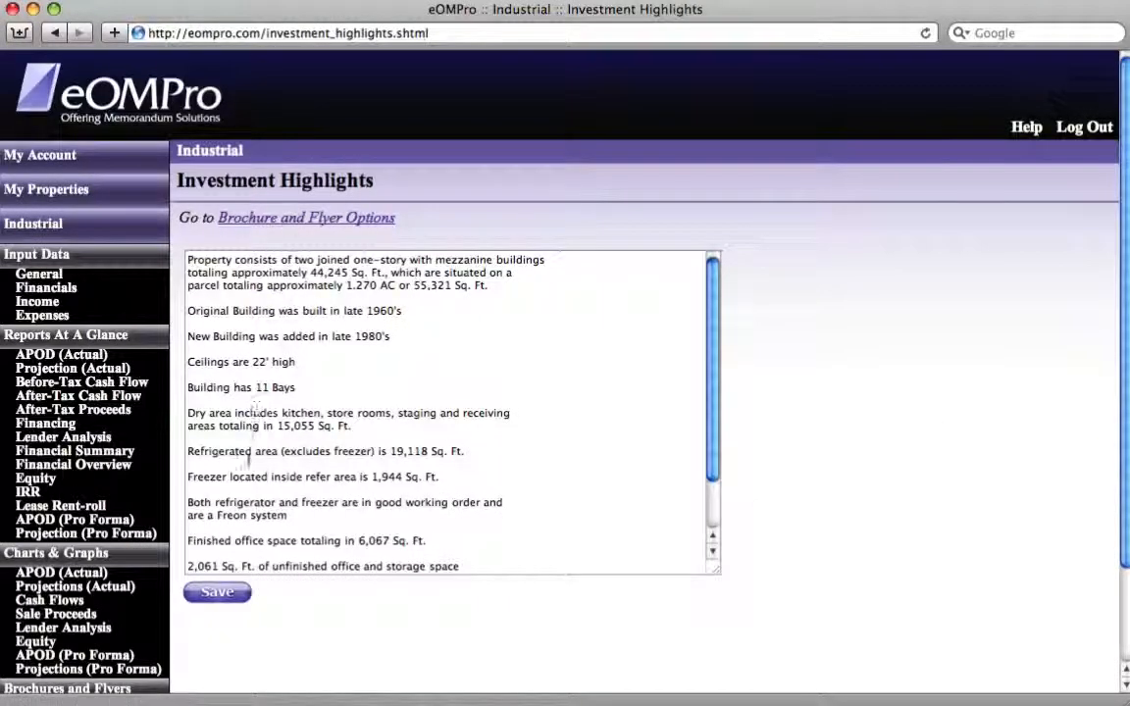
left_click(220, 590)
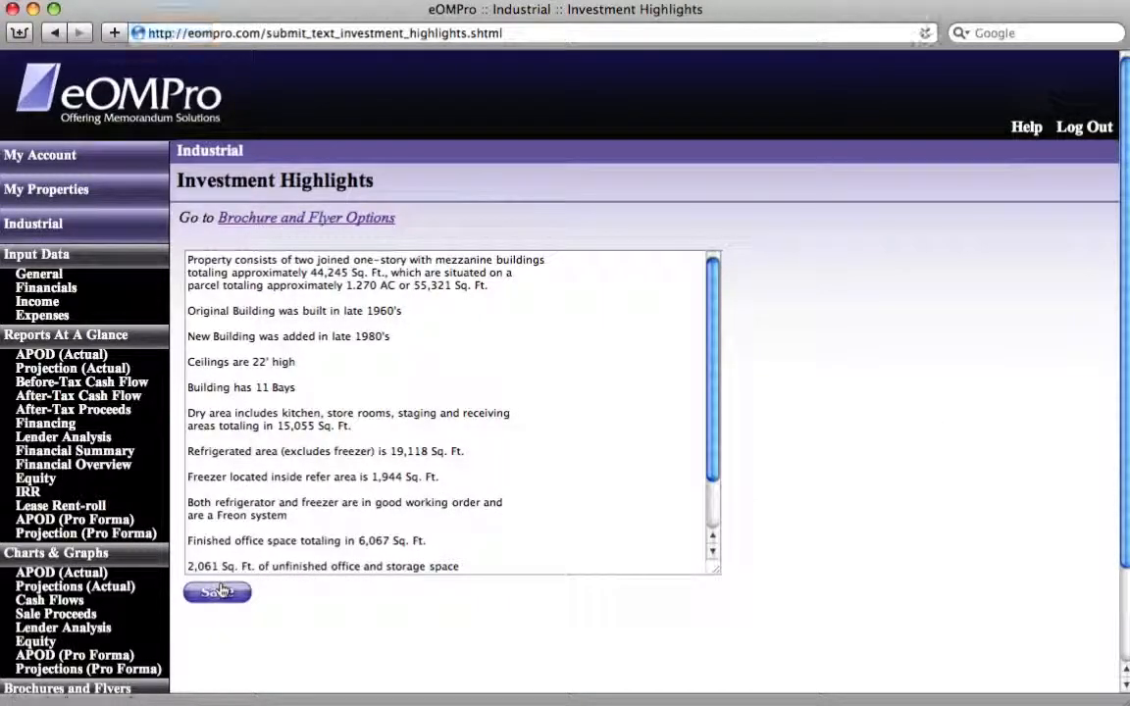
left_click(302, 218)
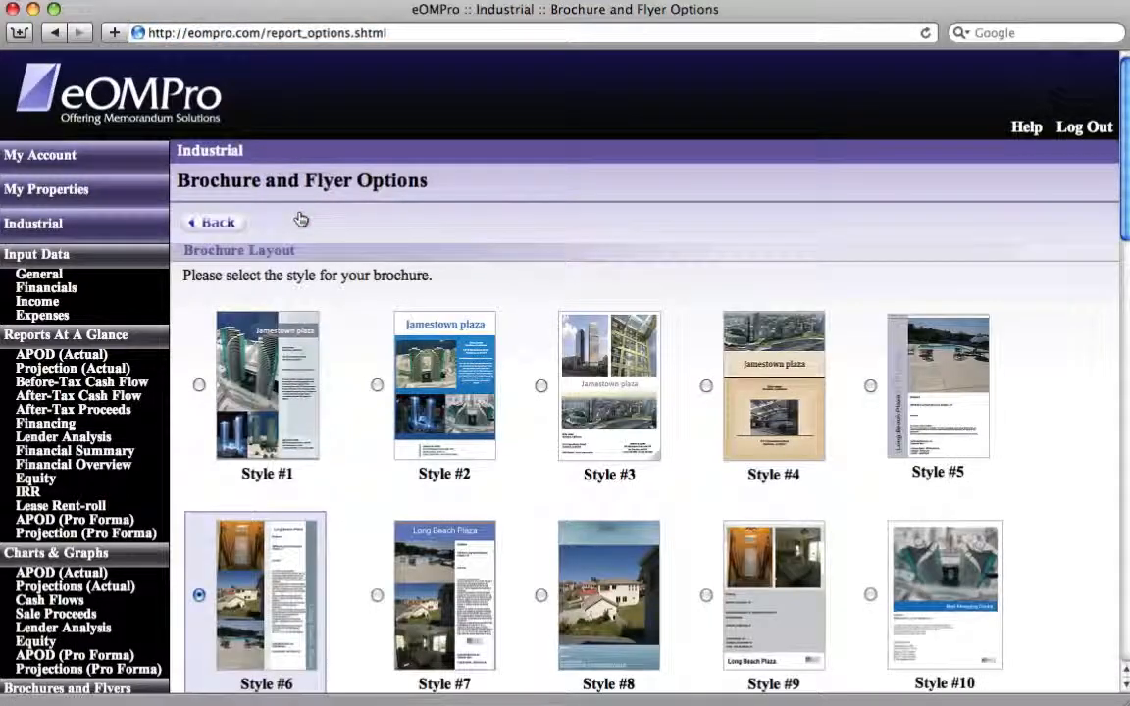
- Check the saved Investment Highlights text again and return to the brochure and flyer options
scroll(302, 218, "down", 5)
scroll(302, 218, "down", 10)
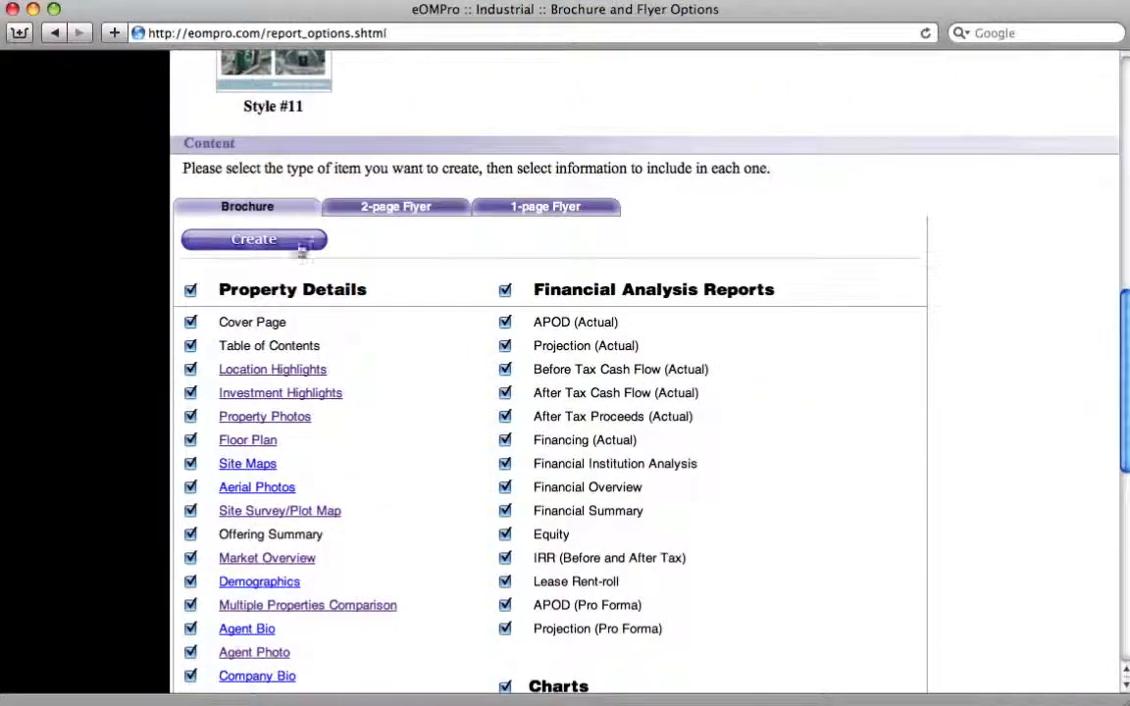
left_click(299, 399)
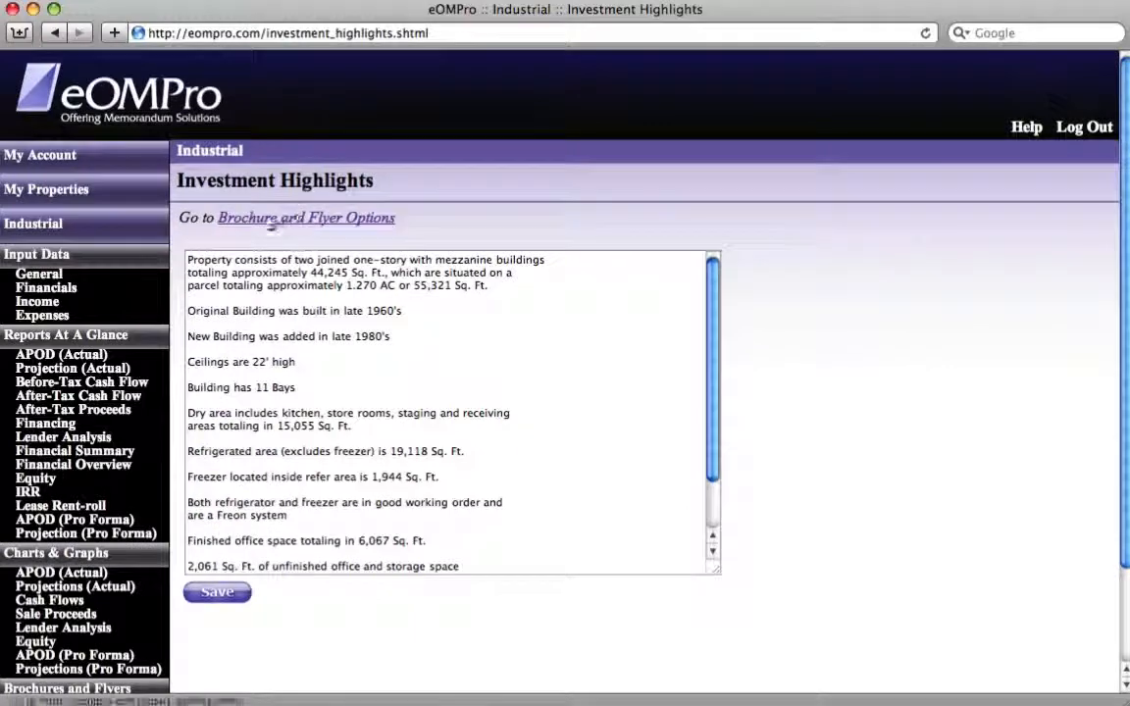
left_click(355, 219)
- View the new property photo upload form and its file chooser without picking a file, and return to the brochure options
scroll(353, 223, "down", 11)
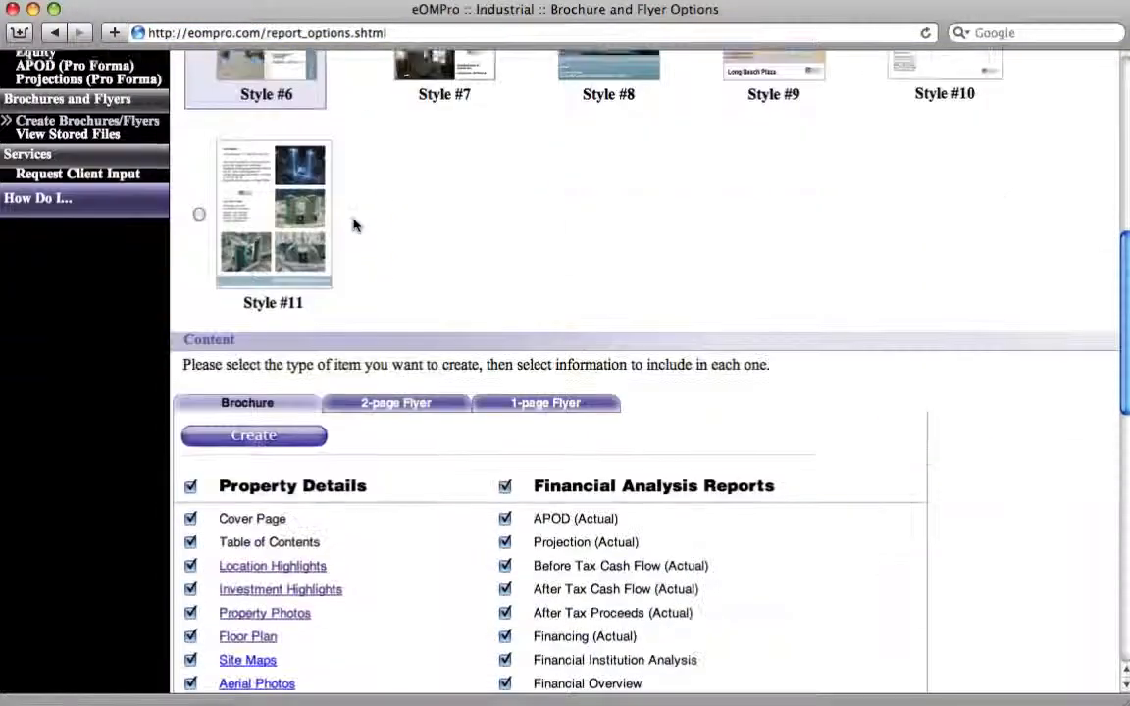
scroll(355, 224, "down", 4)
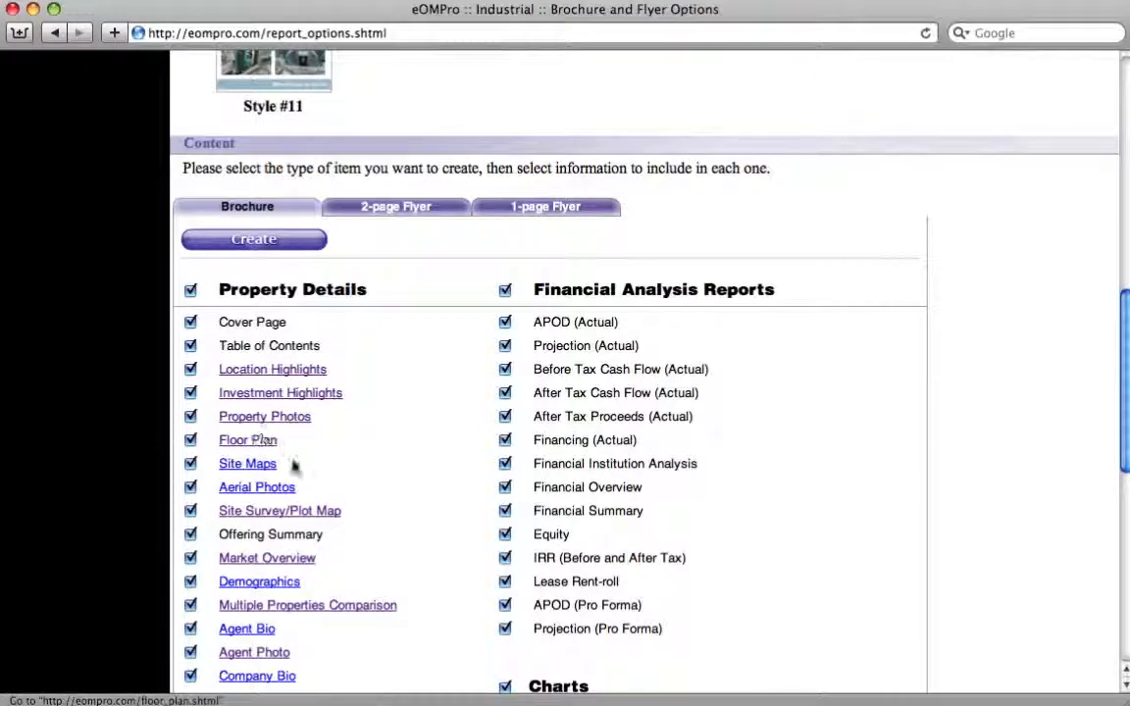
left_click(290, 420)
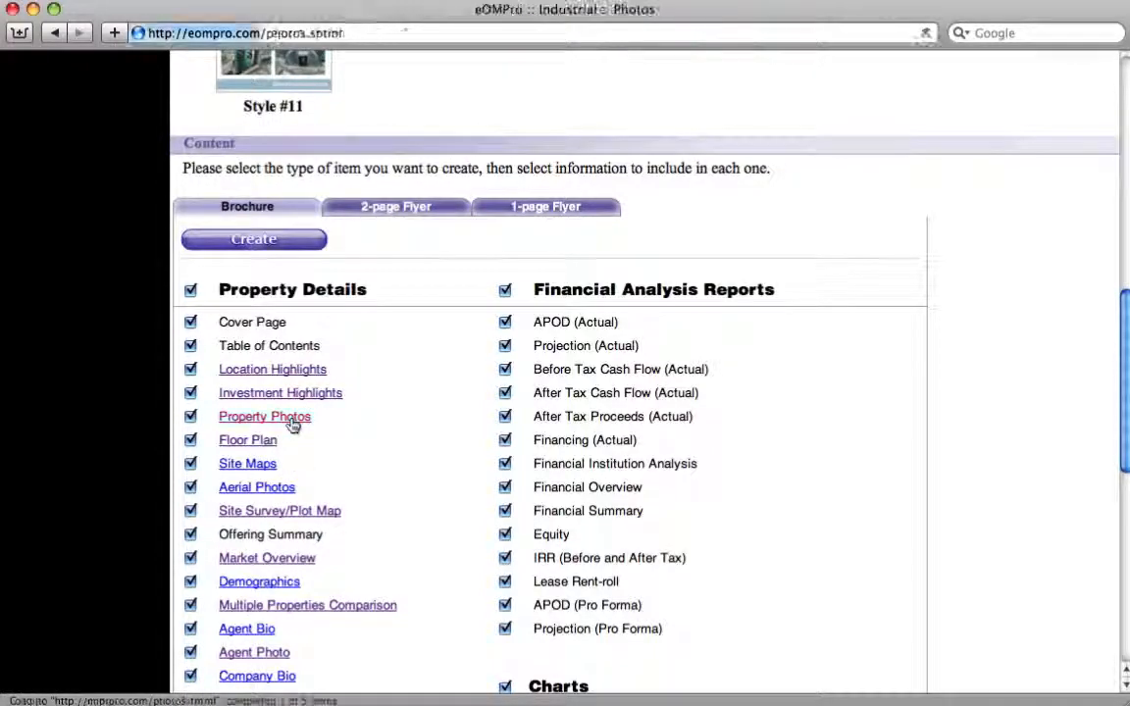
left_click(261, 252)
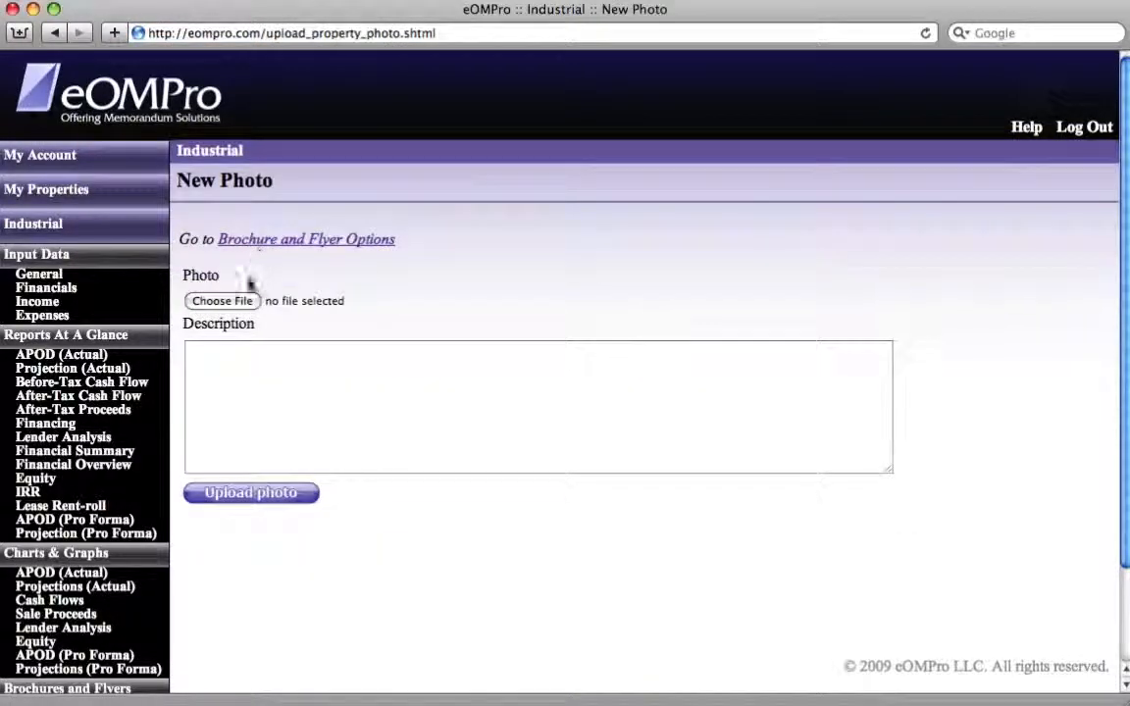
left_click(234, 306)
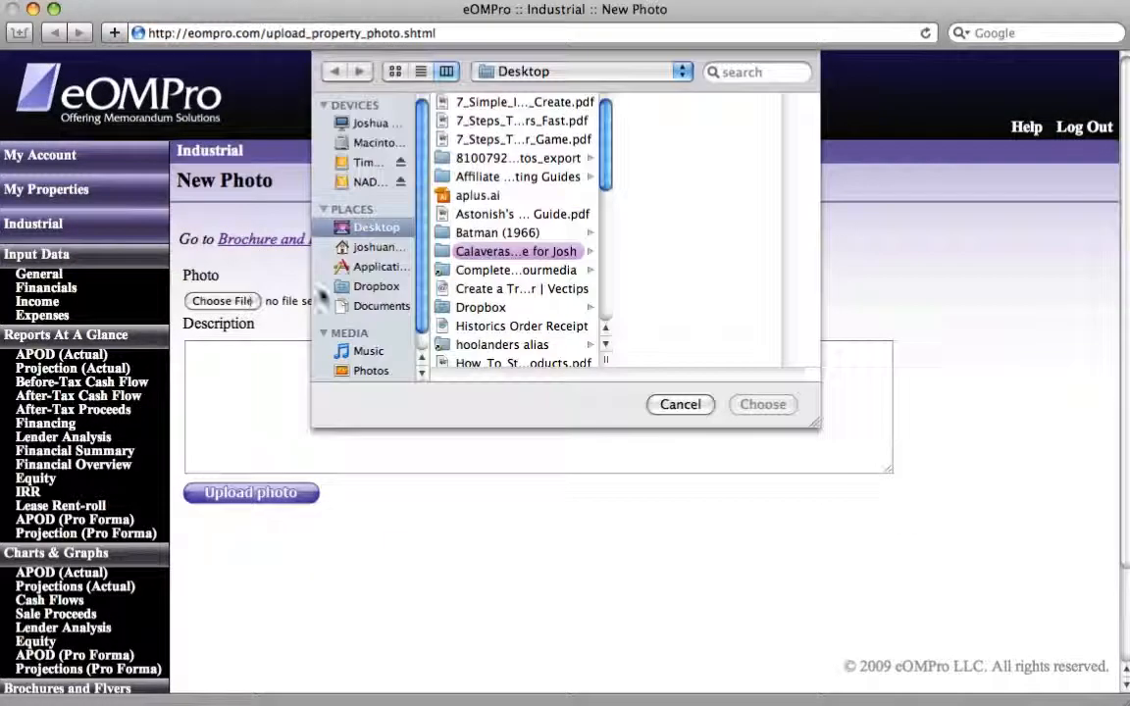
left_click(676, 403)
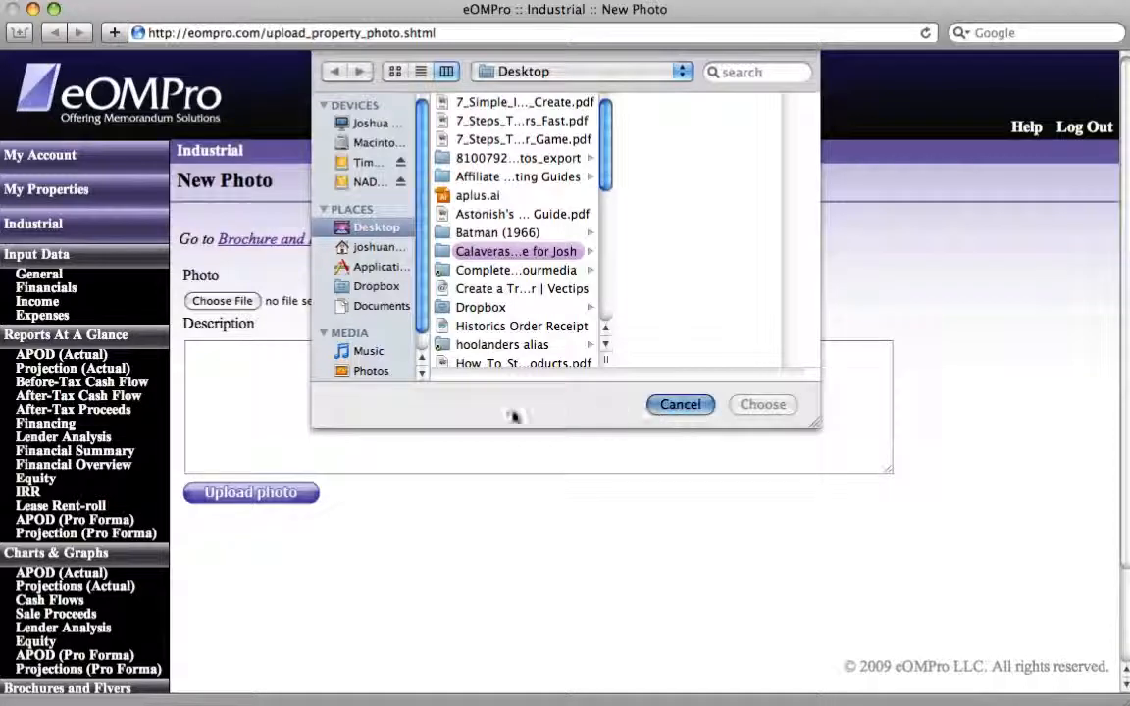
left_click(265, 242)
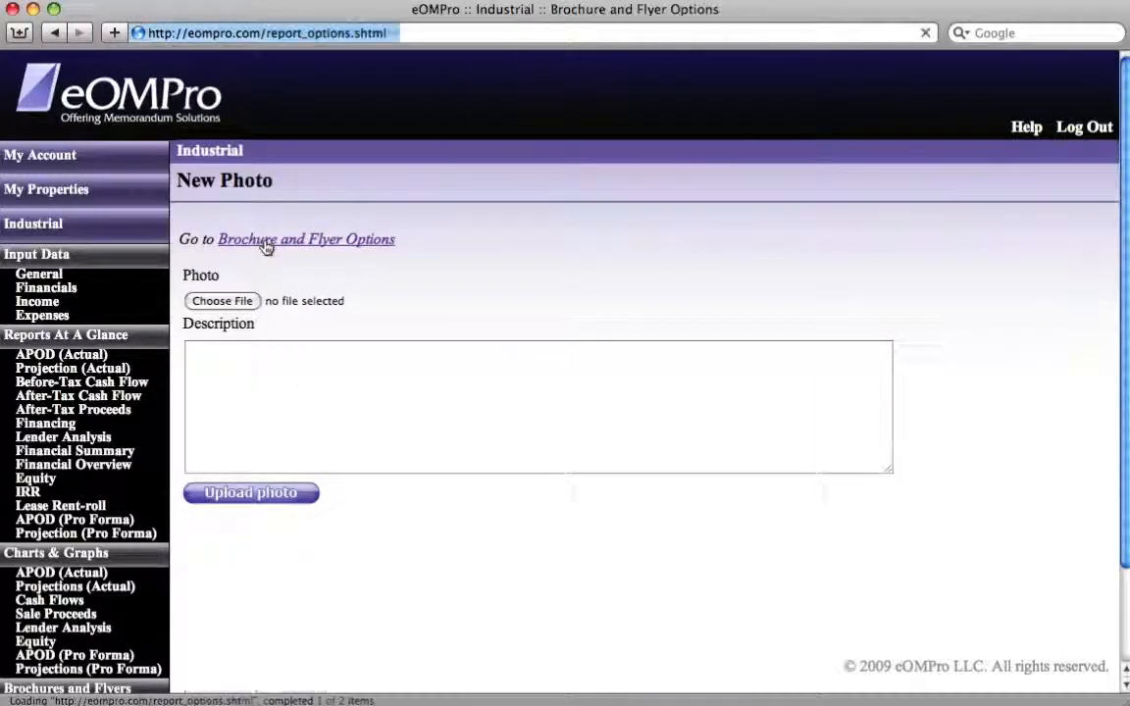
- Open the Multiple Properties Comparison from the brochure's property details
scroll(287, 321, "down", 5)
scroll(287, 320, "down", 10)
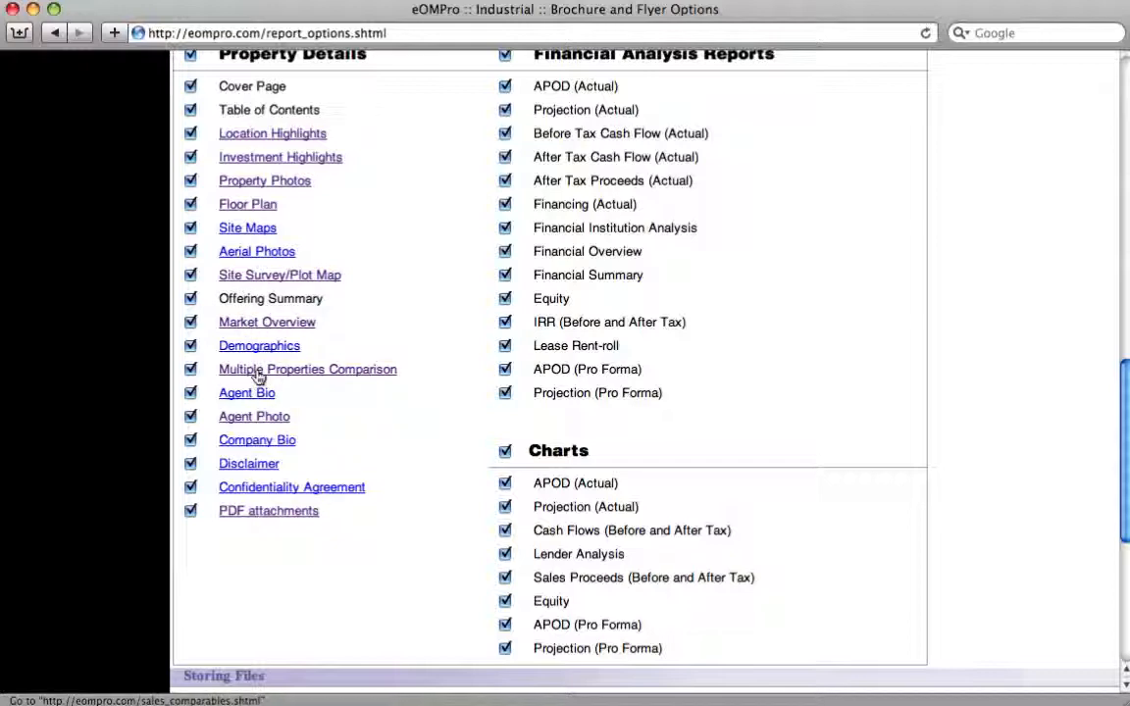
left_click(363, 370)
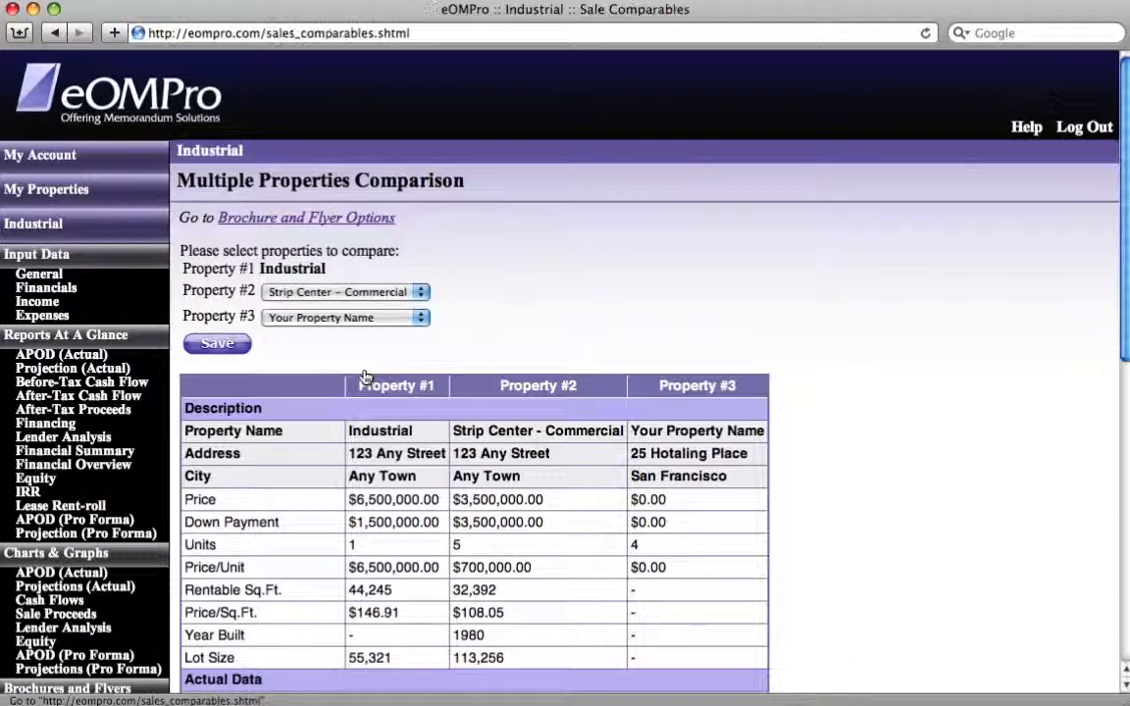
- Set Property #2 in the comparison to Your Property Name, keep Property #3 as Your Property Name, and save
left_click(340, 292)
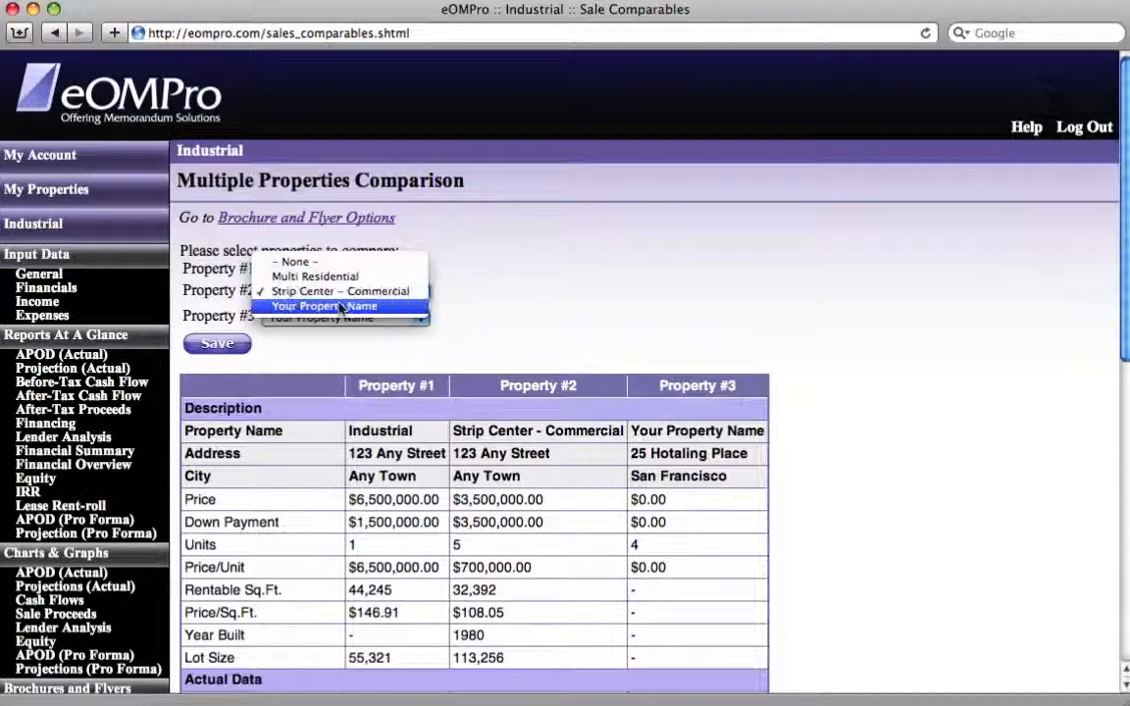
left_click(340, 305)
left_click(338, 316)
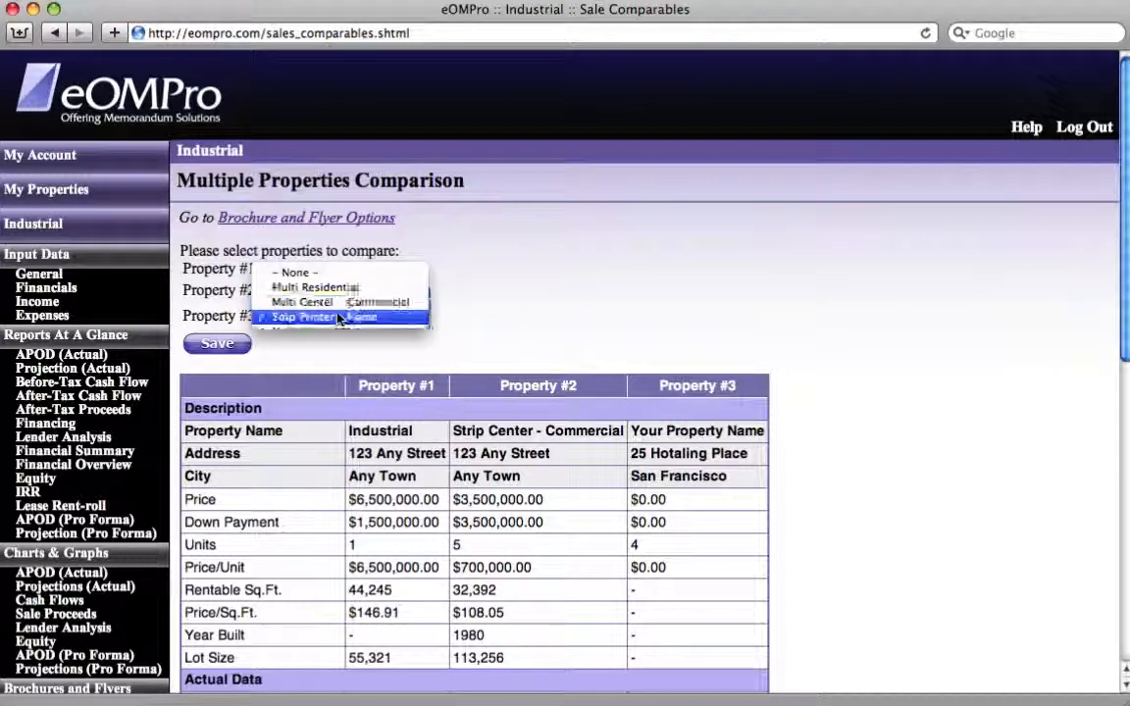
left_click(338, 317)
left_click(217, 344)
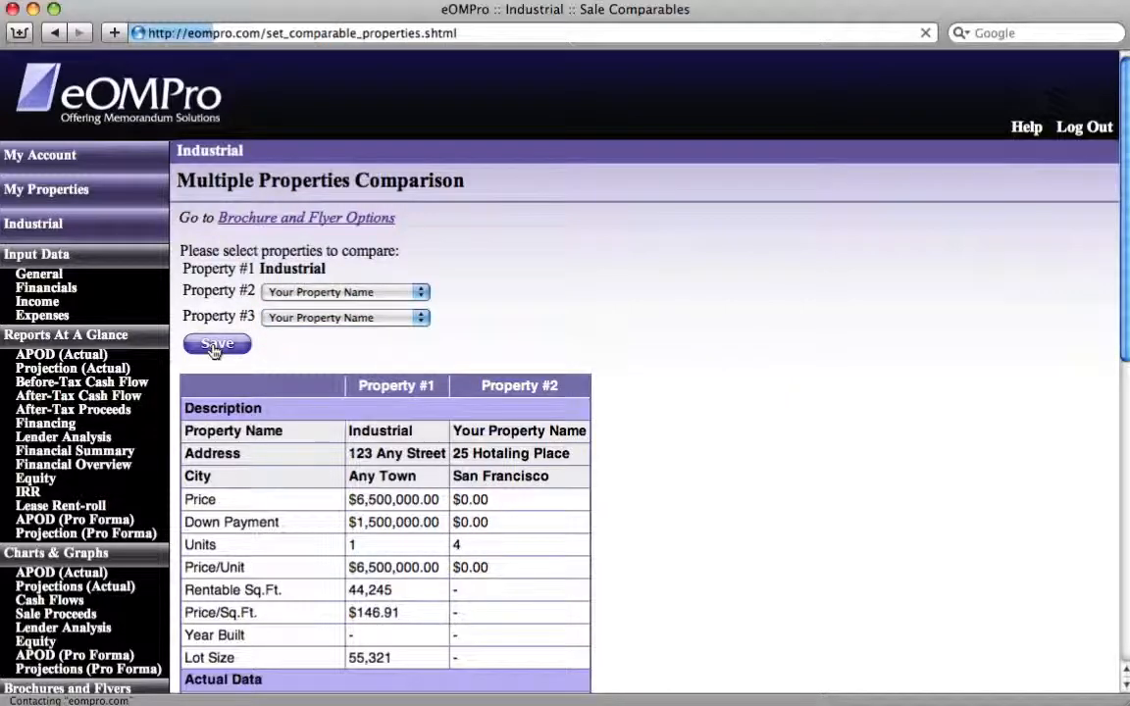
- Set Property #2 in the comparison to Strip Center – Commercial and save
left_click(295, 291)
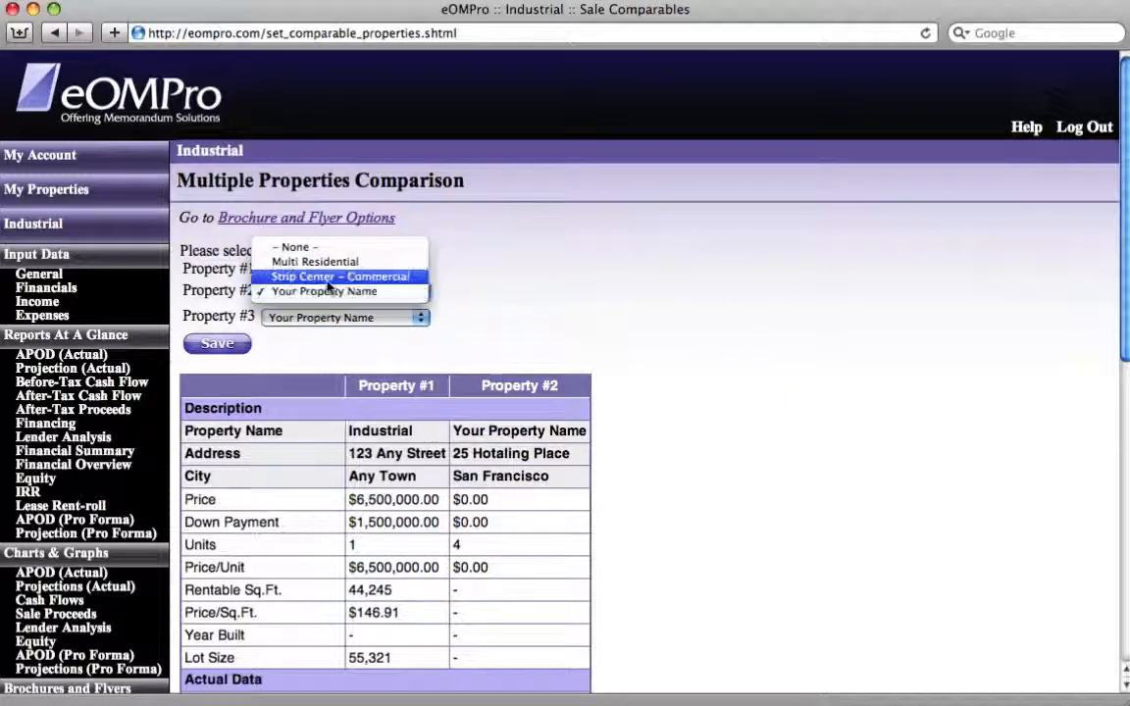
left_click(326, 279)
left_click(218, 345)
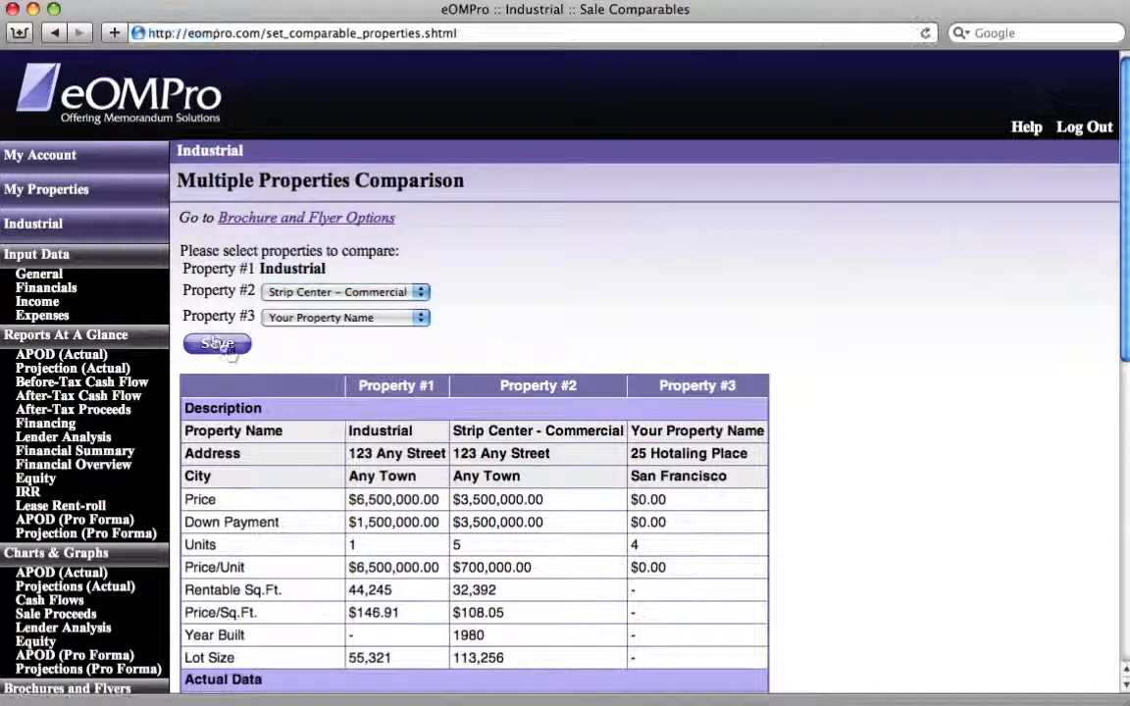
- Examine the three-property comparison table and the properties available for Property #2
scroll(284, 417, "down", 10)
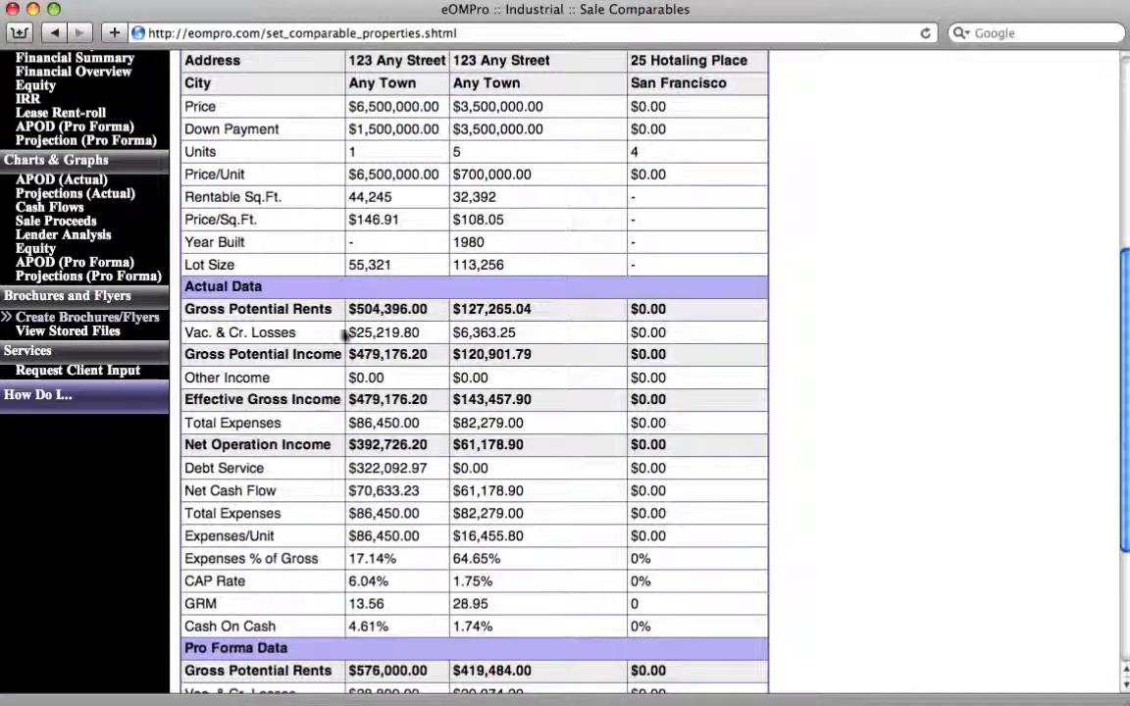
scroll(539, 446, "down", 5)
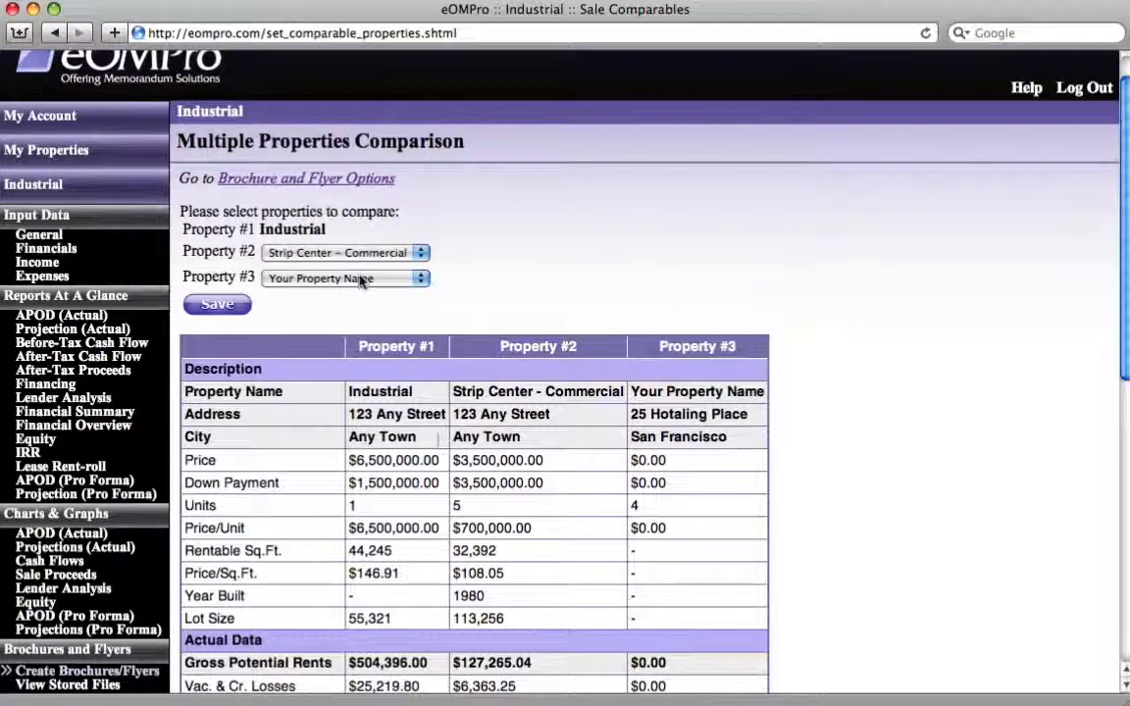
left_click(343, 253)
left_click(359, 268)
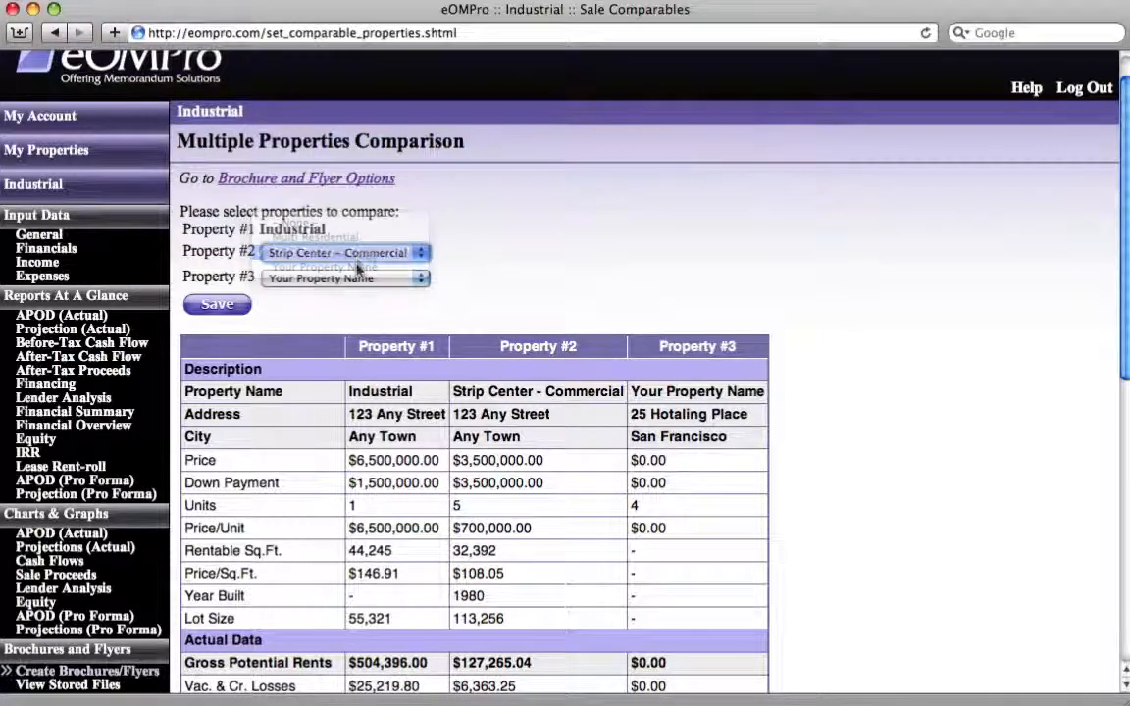
- Keep Your Property Name as Property #3, save the comparison, and return to the Brochure and Flyer Options
left_click(359, 278)
left_click(360, 278)
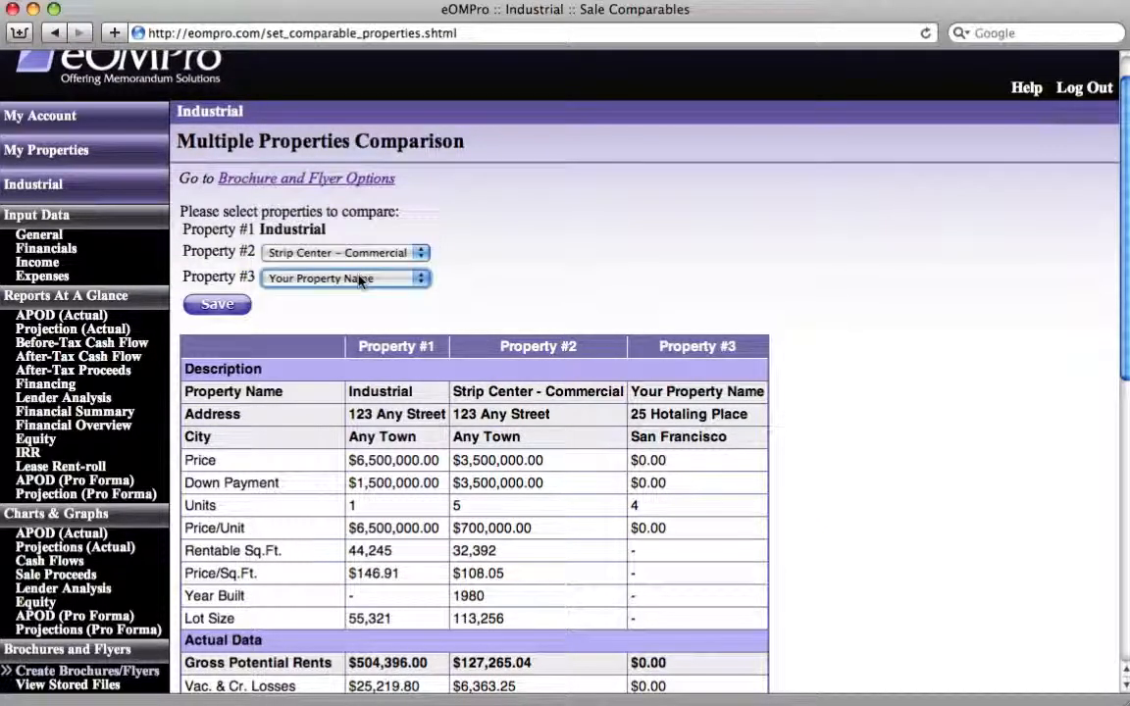
left_click(214, 302)
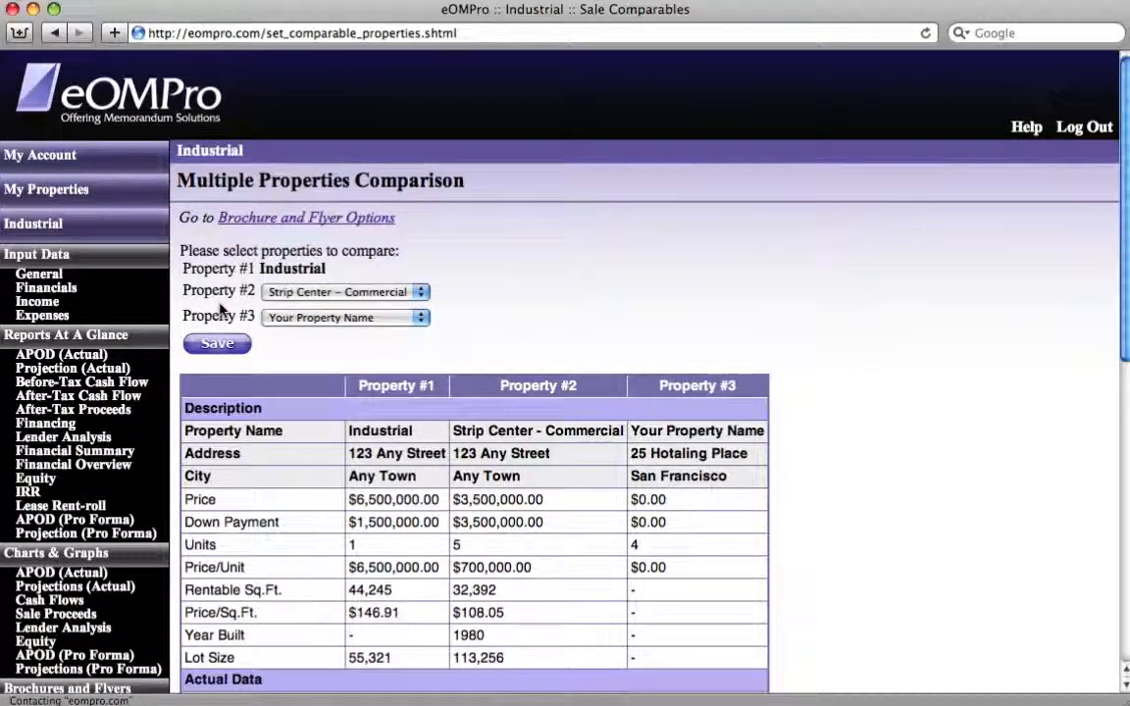
left_click(354, 224)
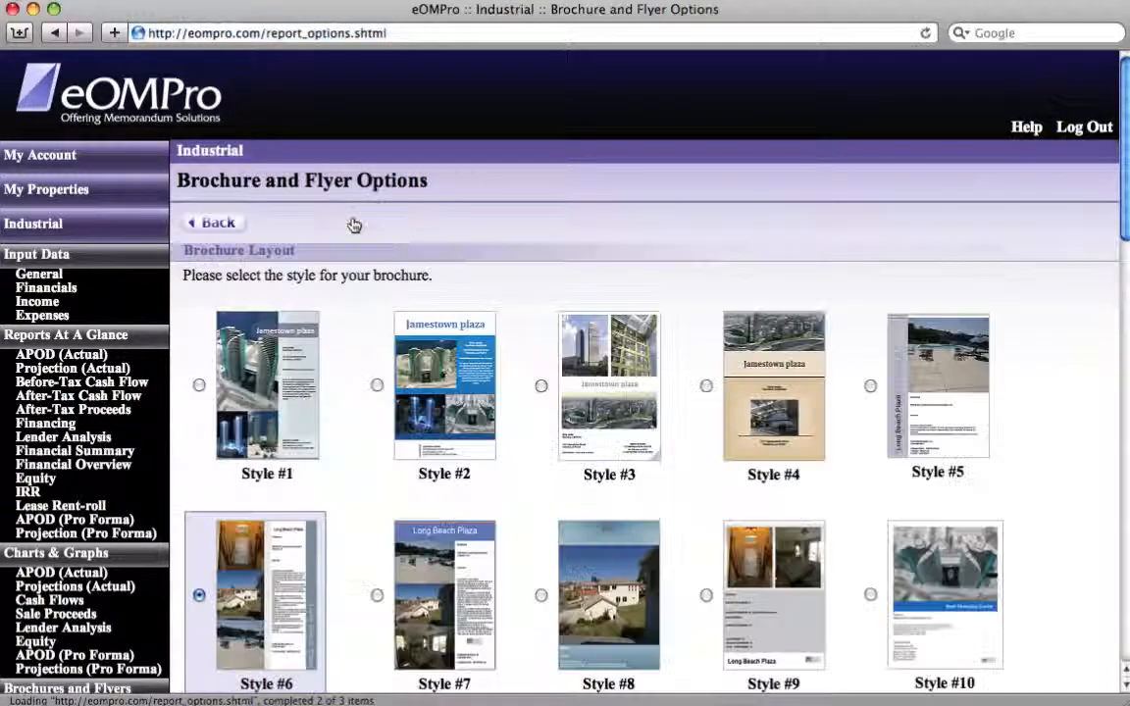
- View the PDF attachments page from the brochure's property details and return to the Brochure and Flyer Options
scroll(354, 225, "down", 1)
scroll(354, 225, "down", 10)
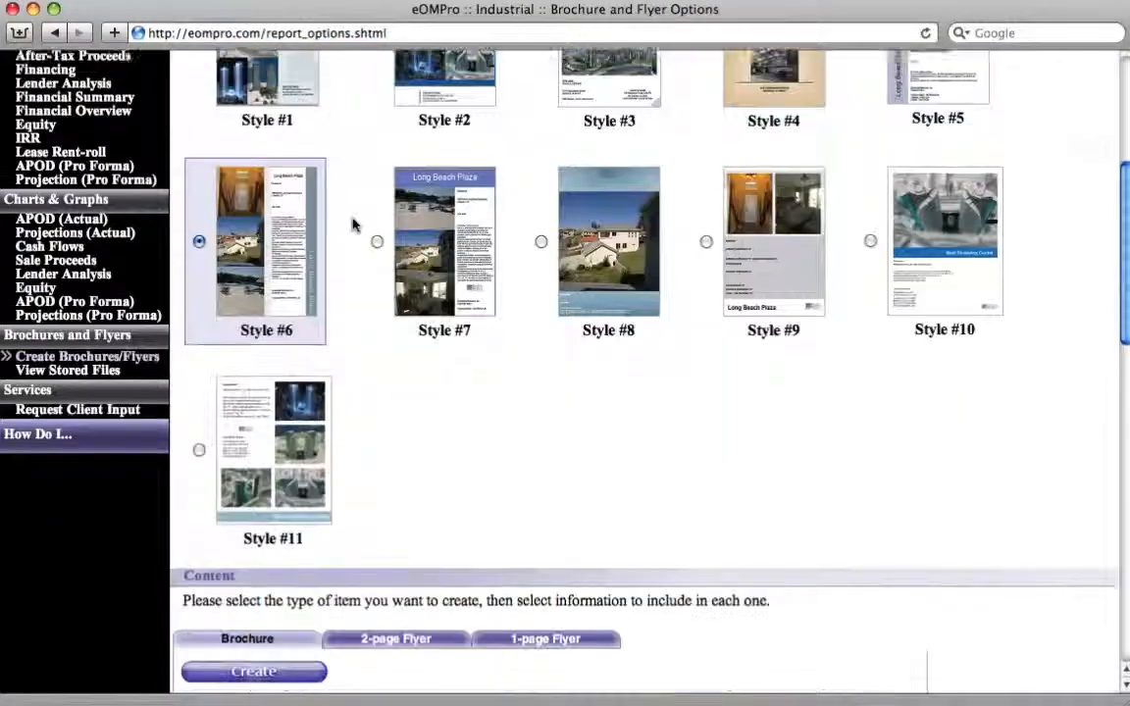
scroll(354, 224, "down", 7)
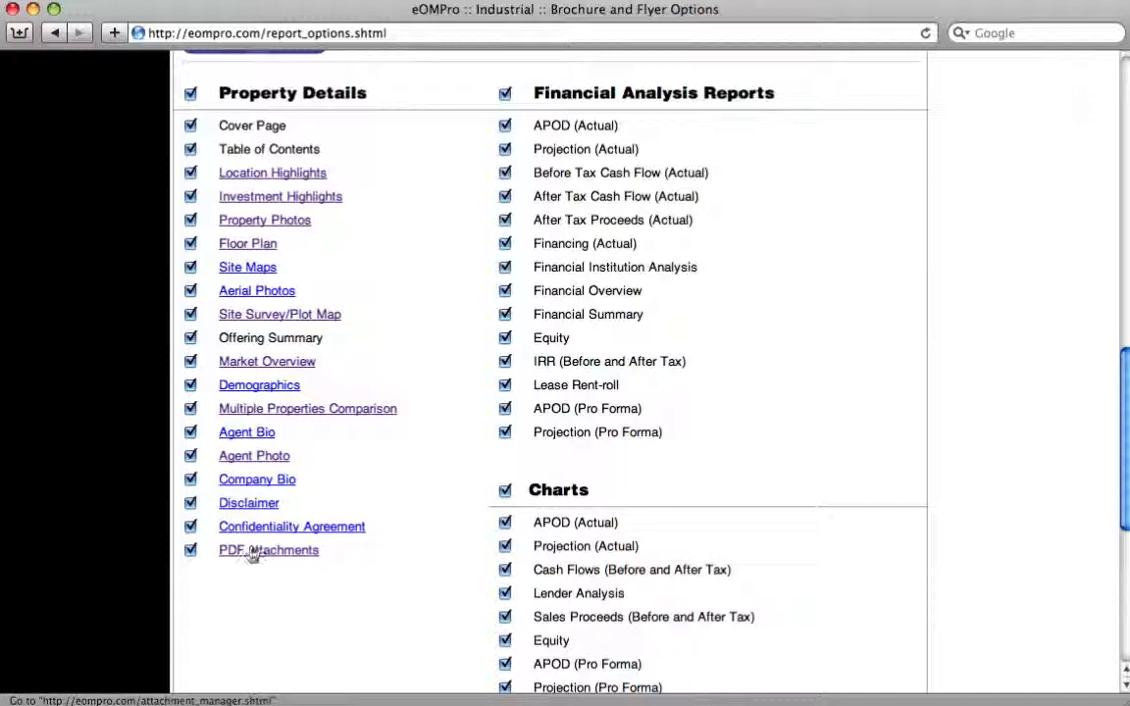
left_click(252, 555)
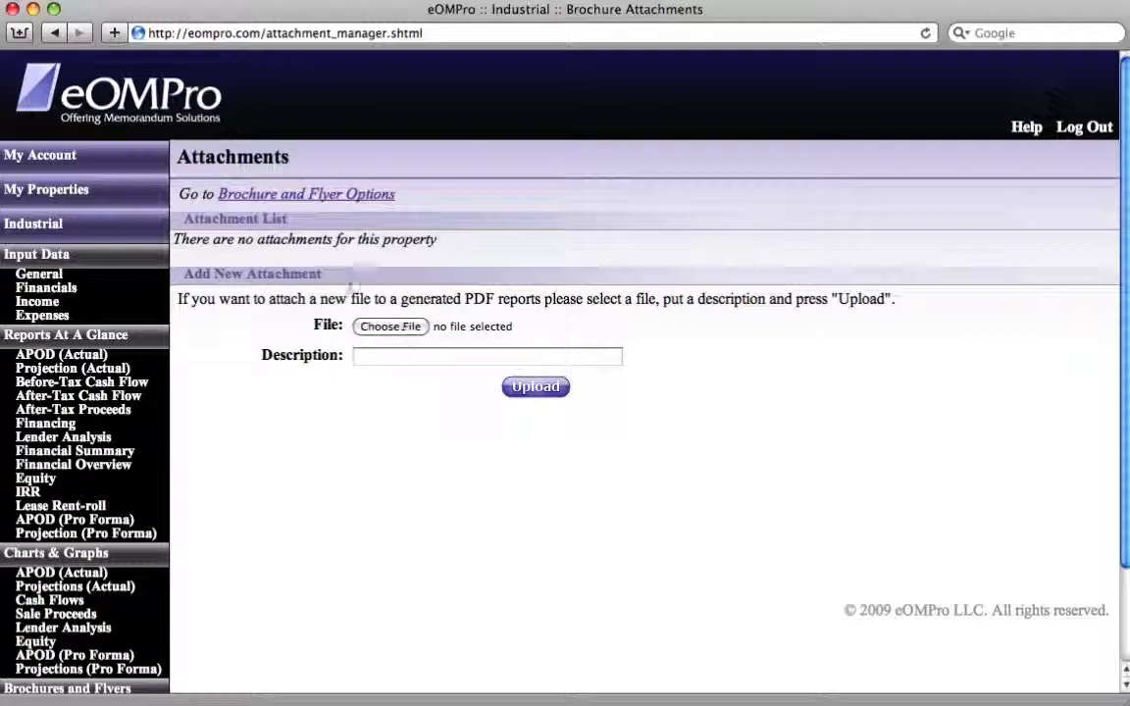
left_click(294, 195)
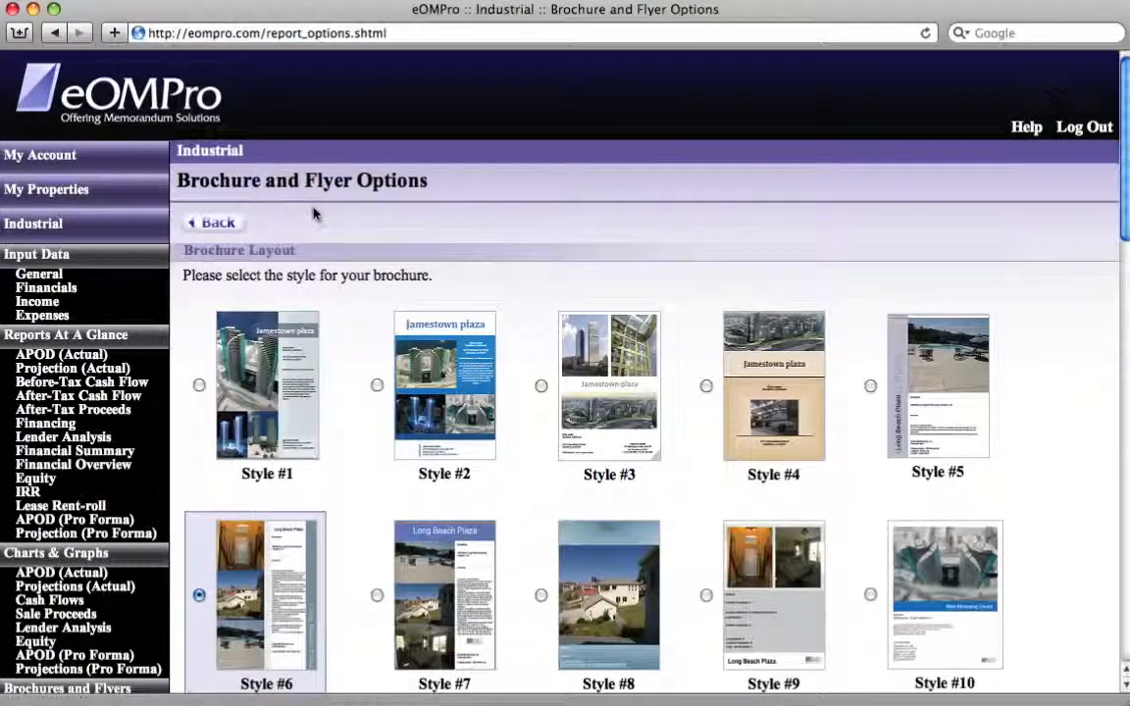
- Create the brochure with all property details, including Site Survey/Plot Map, and all financial analysis reports and charts included
scroll(363, 243, "down", 4)
scroll(363, 243, "down", 15)
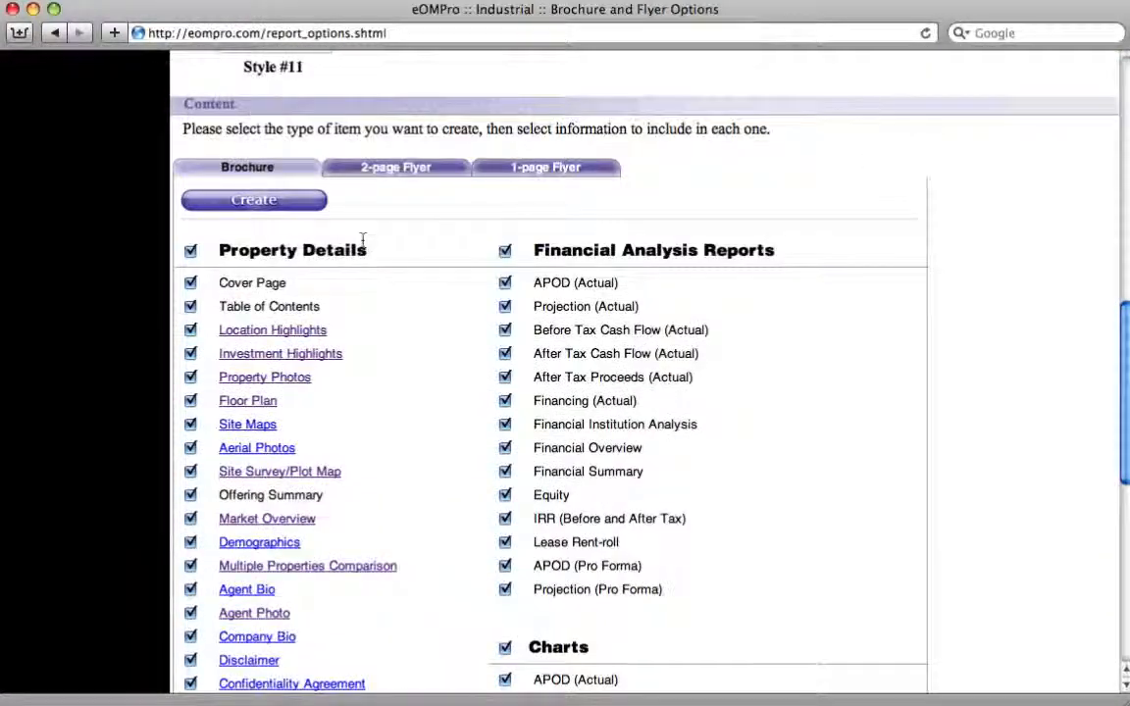
scroll(362, 240, "down", 1)
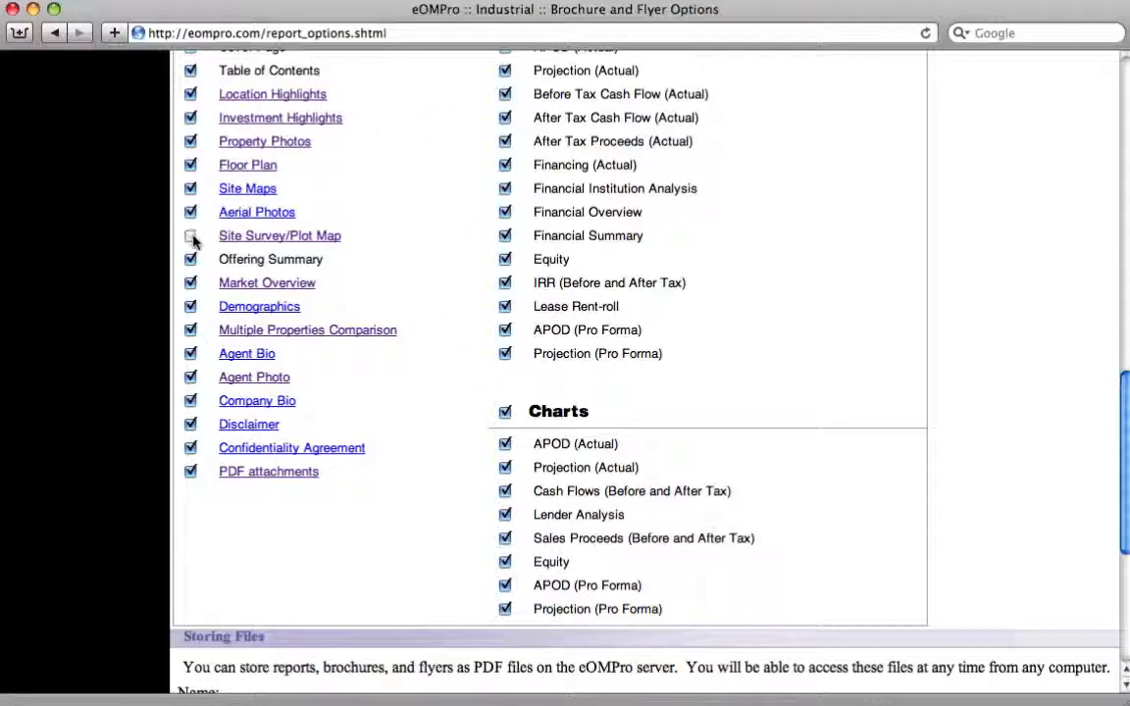
left_click(190, 236)
scroll(411, 297, "up", 5)
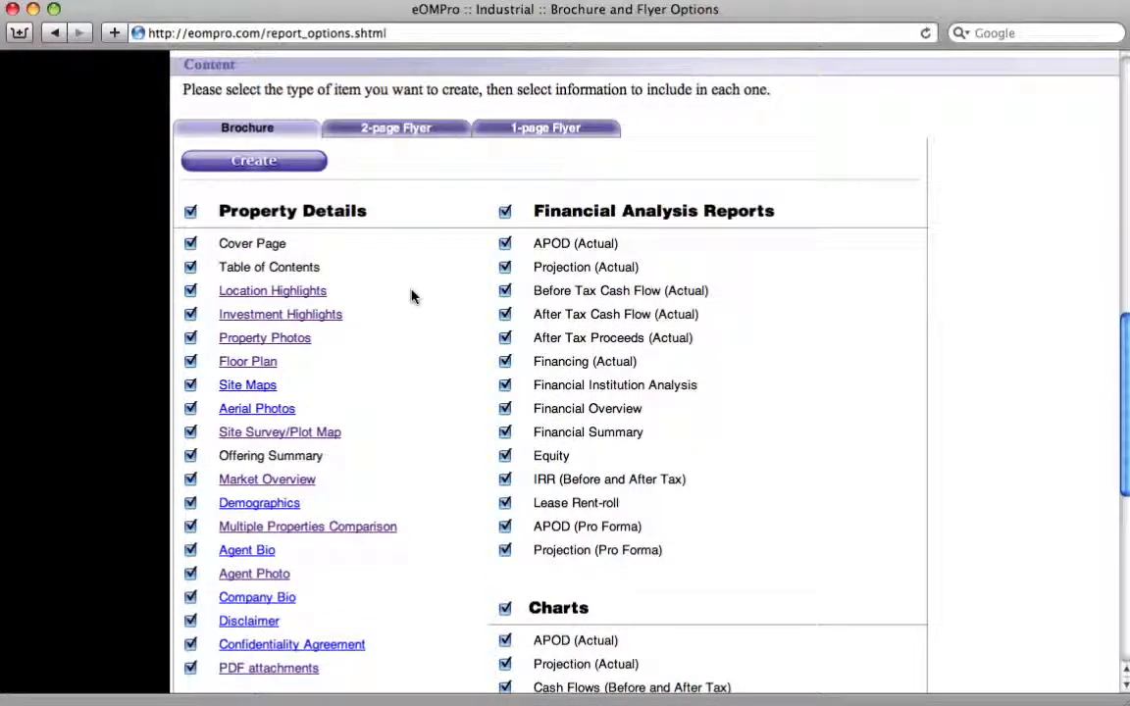
left_click(258, 164)
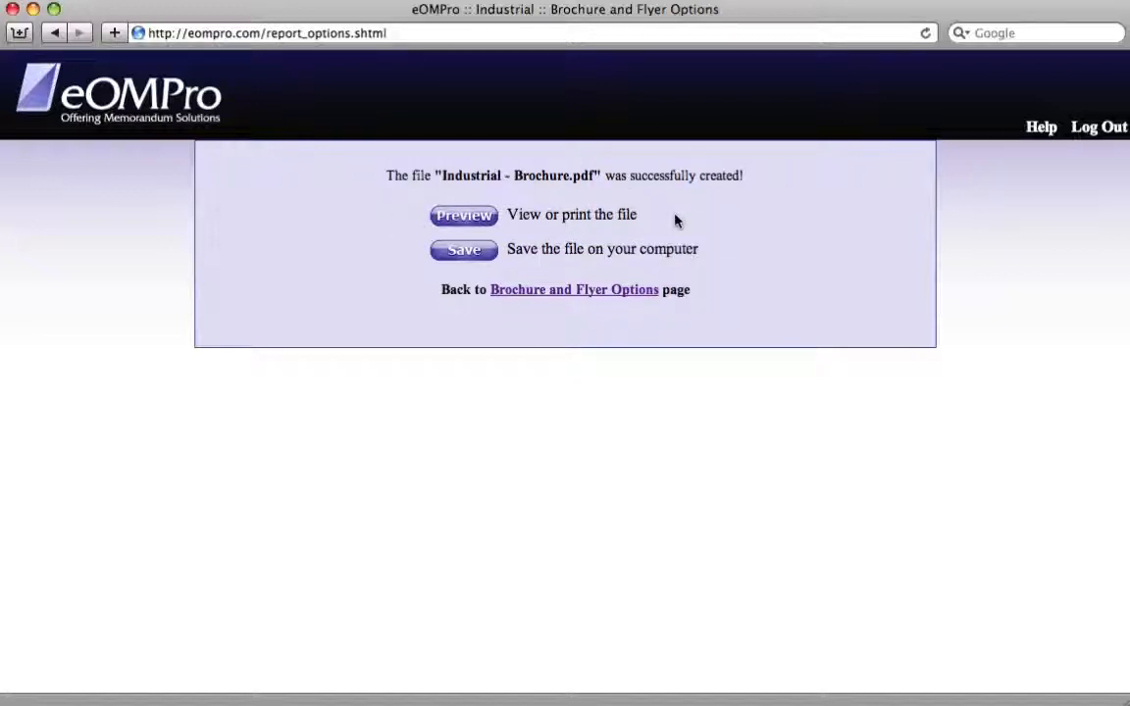
- Save Industrial - Brochure.pdf to the computer and open the created file for preview
left_click(446, 258)
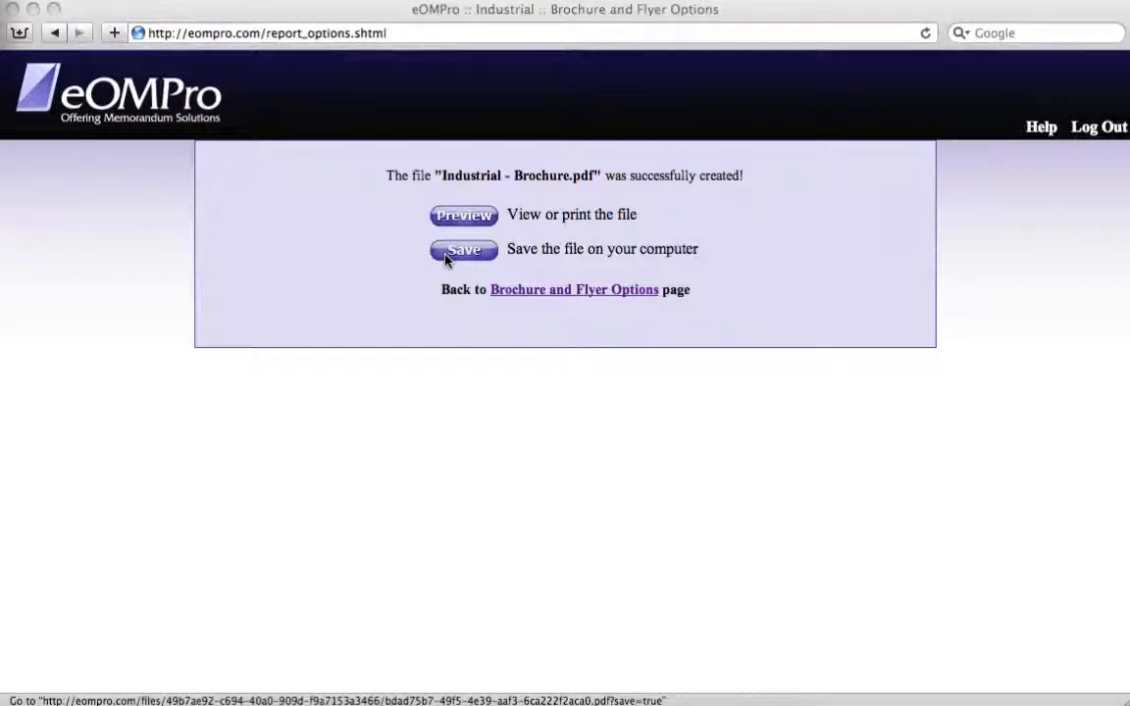
left_click(712, 207)
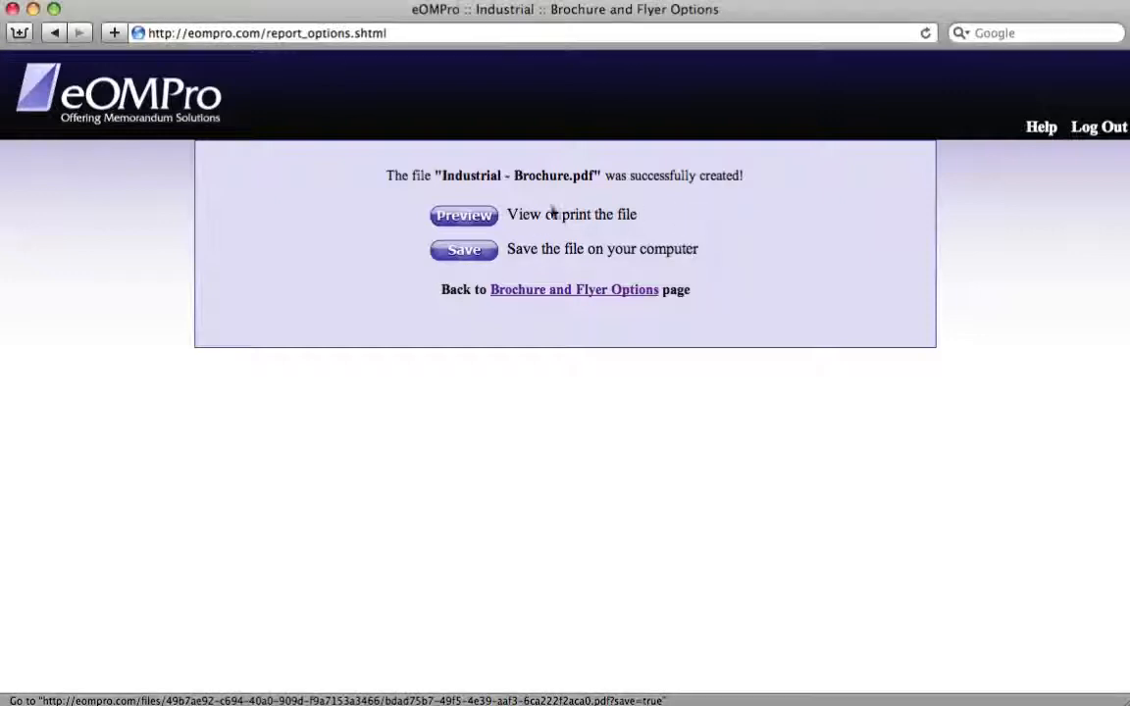
left_click(470, 217)
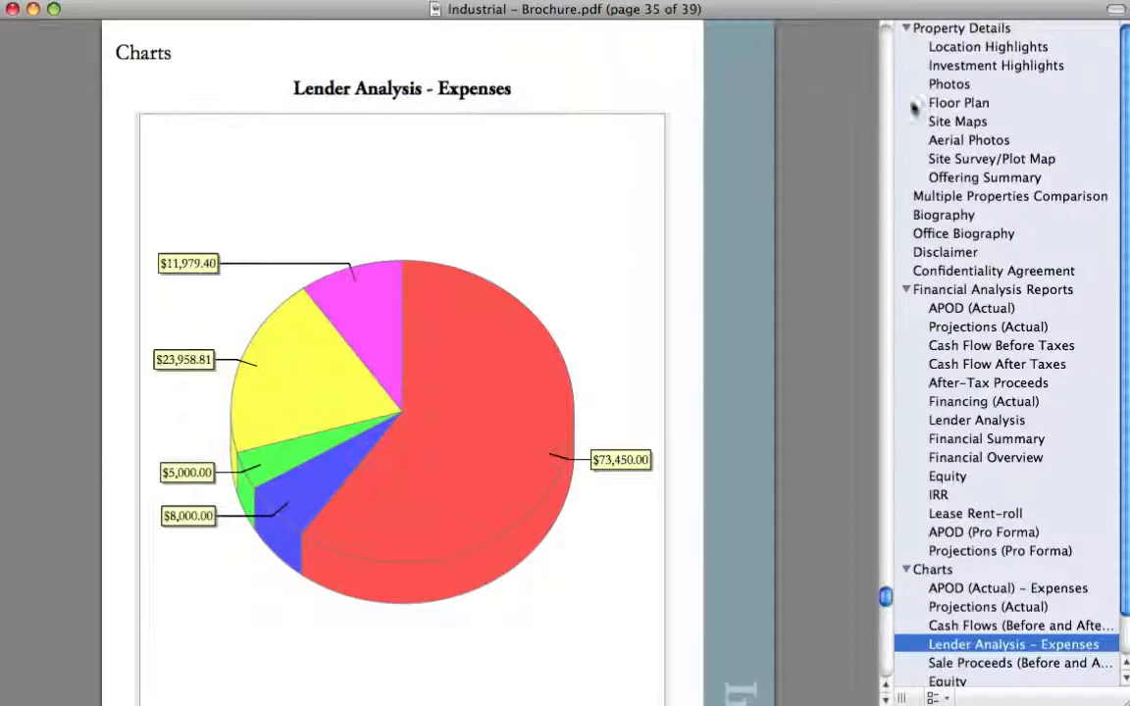
- Examine the brochure PDF's property detail pages, from Location Highlights through photos, site maps and site survey to the Multiple Properties Comparison
left_click(1003, 51)
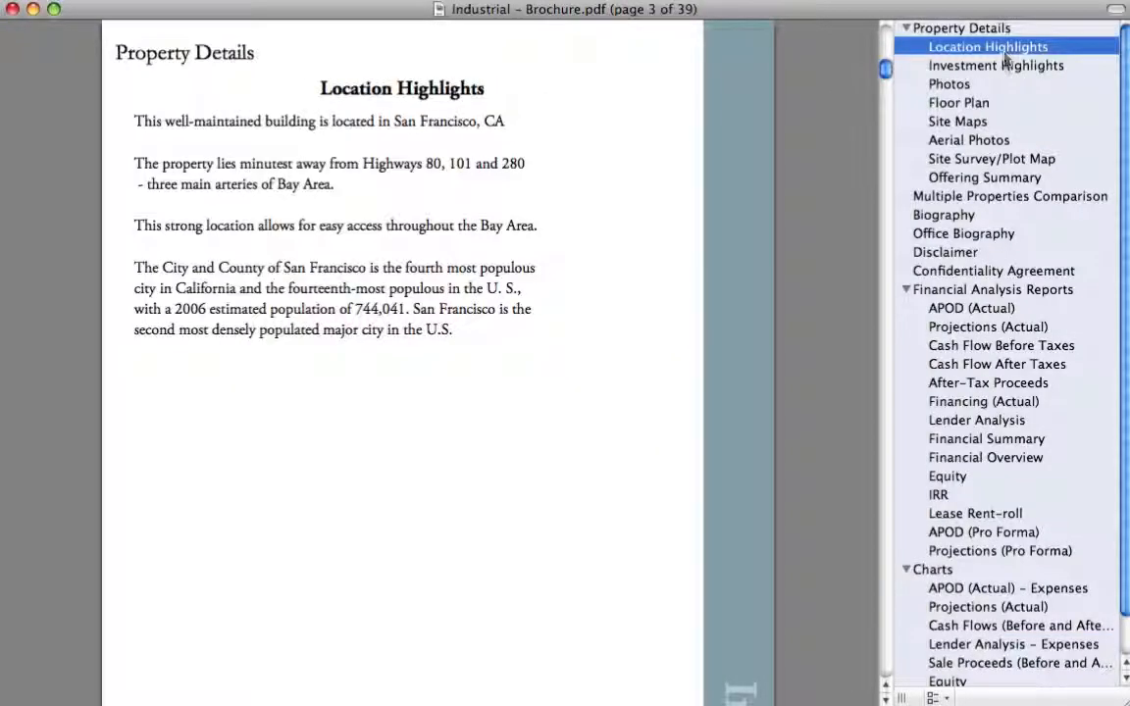
left_click(1000, 65)
left_click(983, 30)
left_click(974, 45)
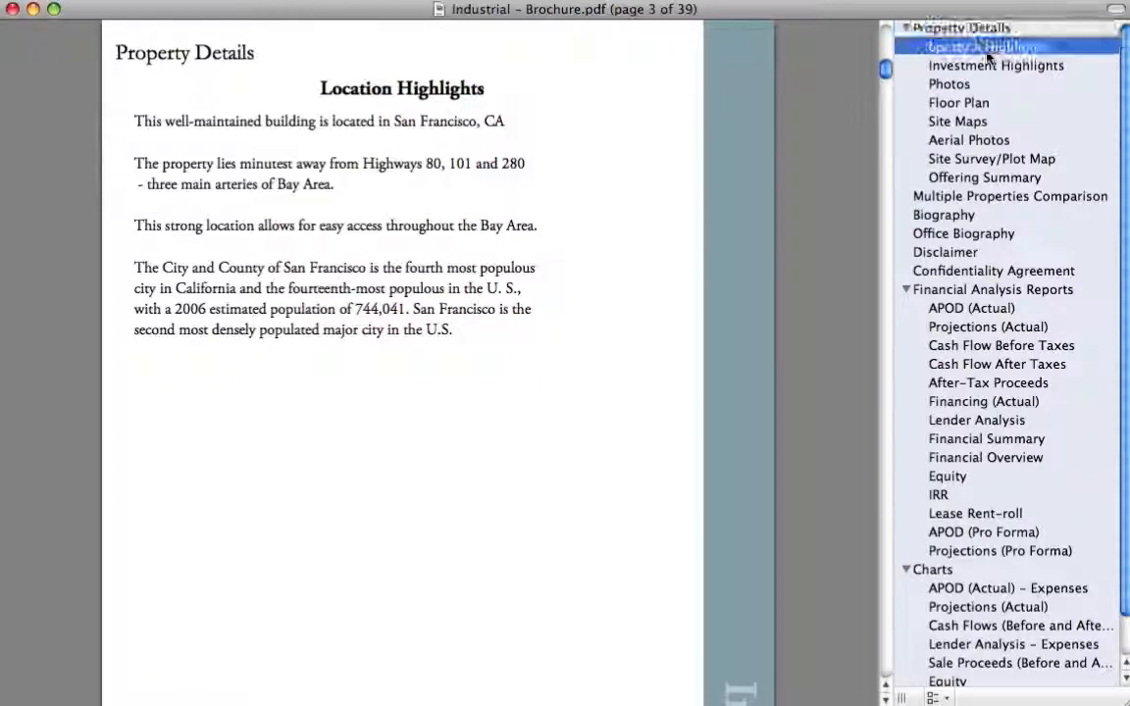
left_click(984, 65)
left_click(985, 84)
left_click(979, 103)
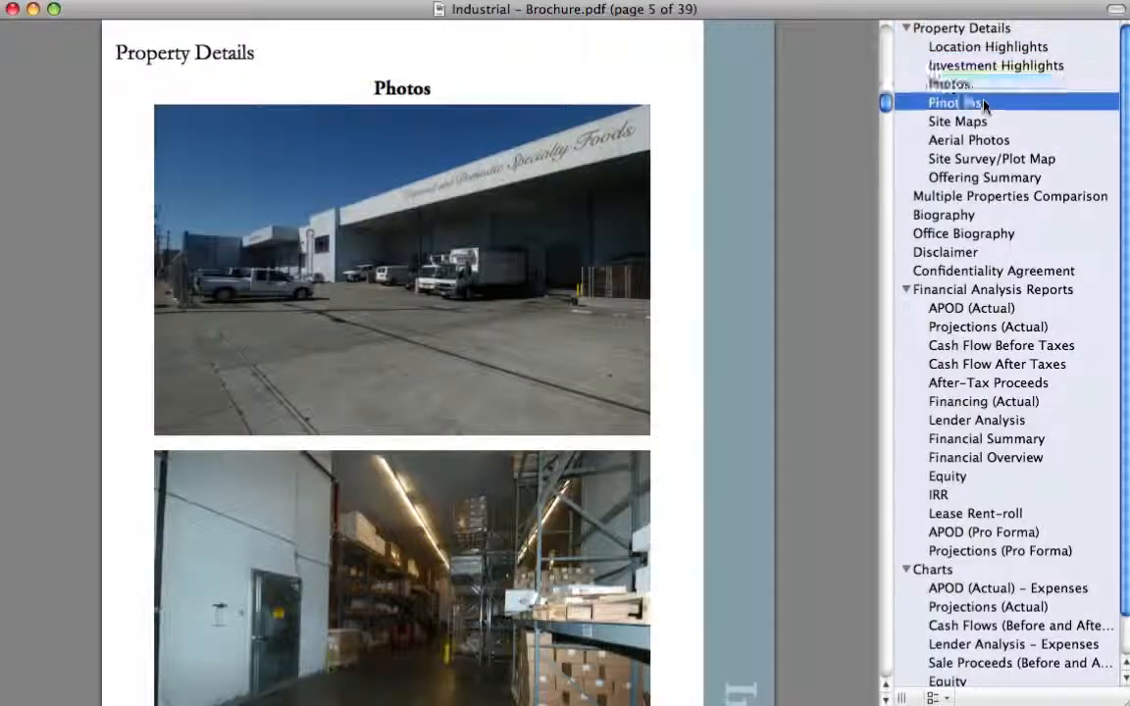
left_click(975, 120)
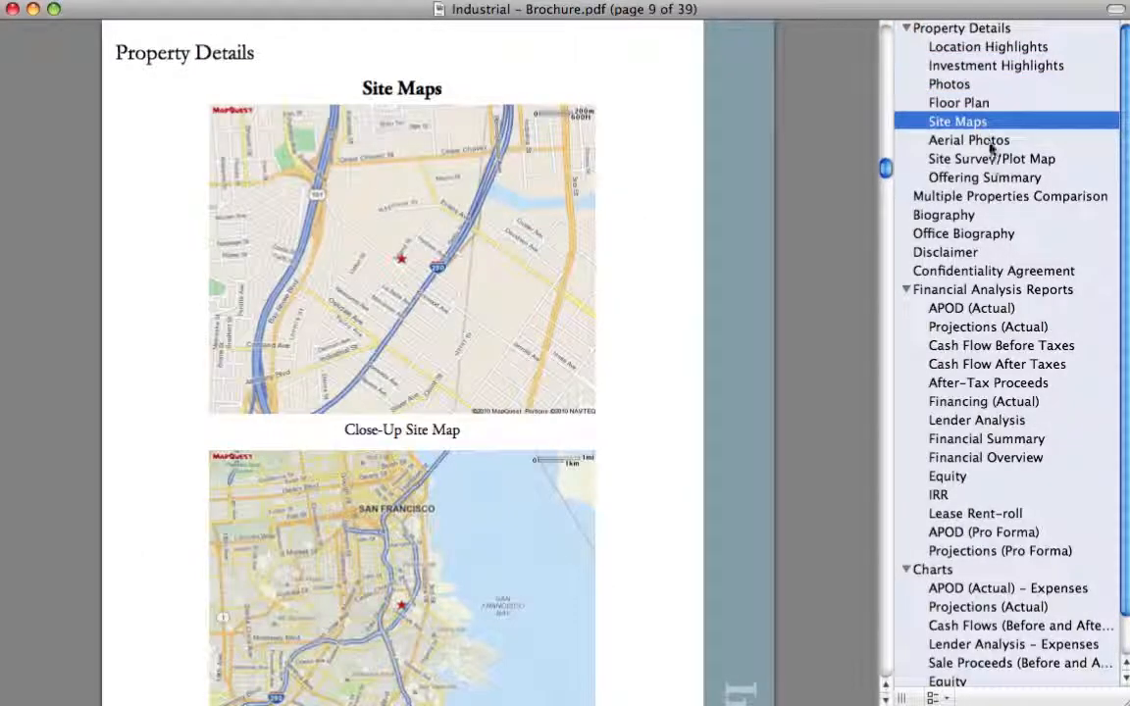
left_click(981, 140)
left_click(990, 158)
left_click(1008, 195)
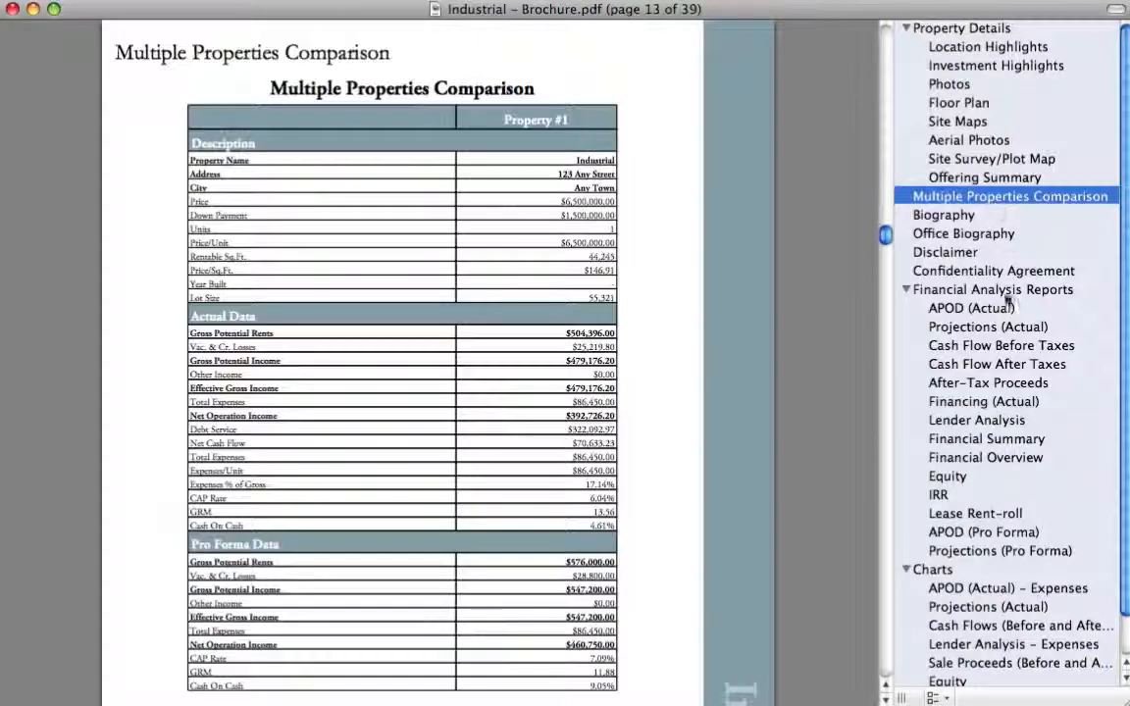
- Examine the brochure PDF's financial analysis reports, Projections (Actual) chart, disclaimer and biography pages
left_click(971, 308)
left_click(984, 401)
left_click(1020, 605)
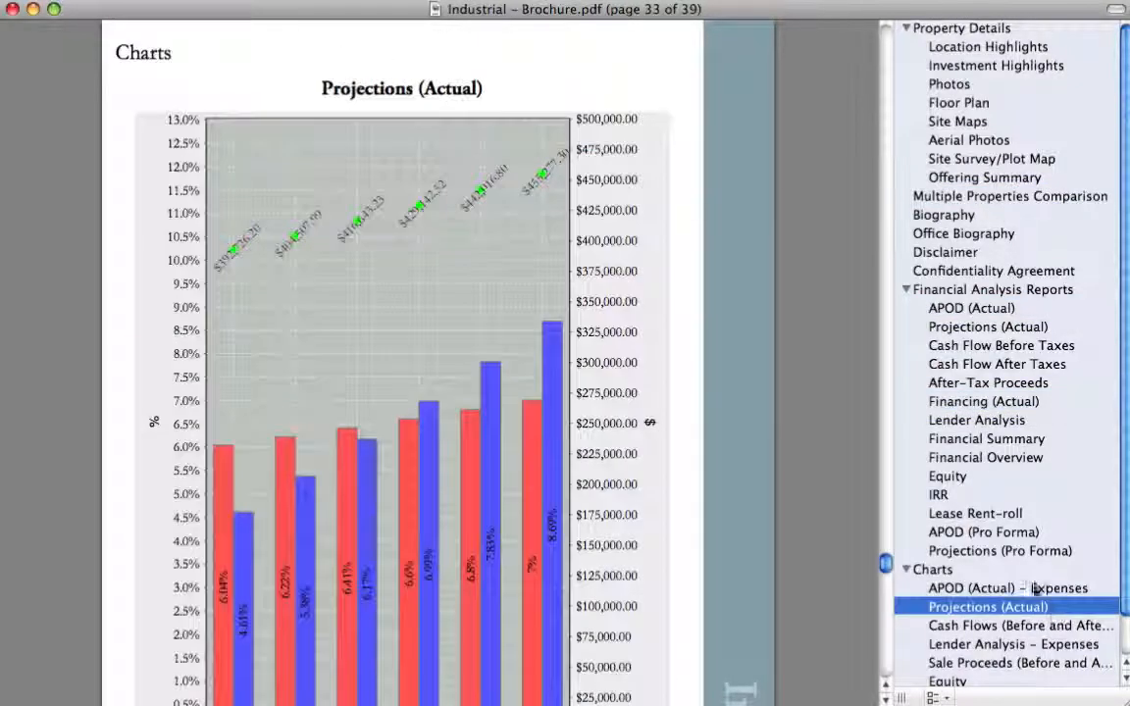
left_click(985, 457)
left_click(981, 345)
left_click(964, 290)
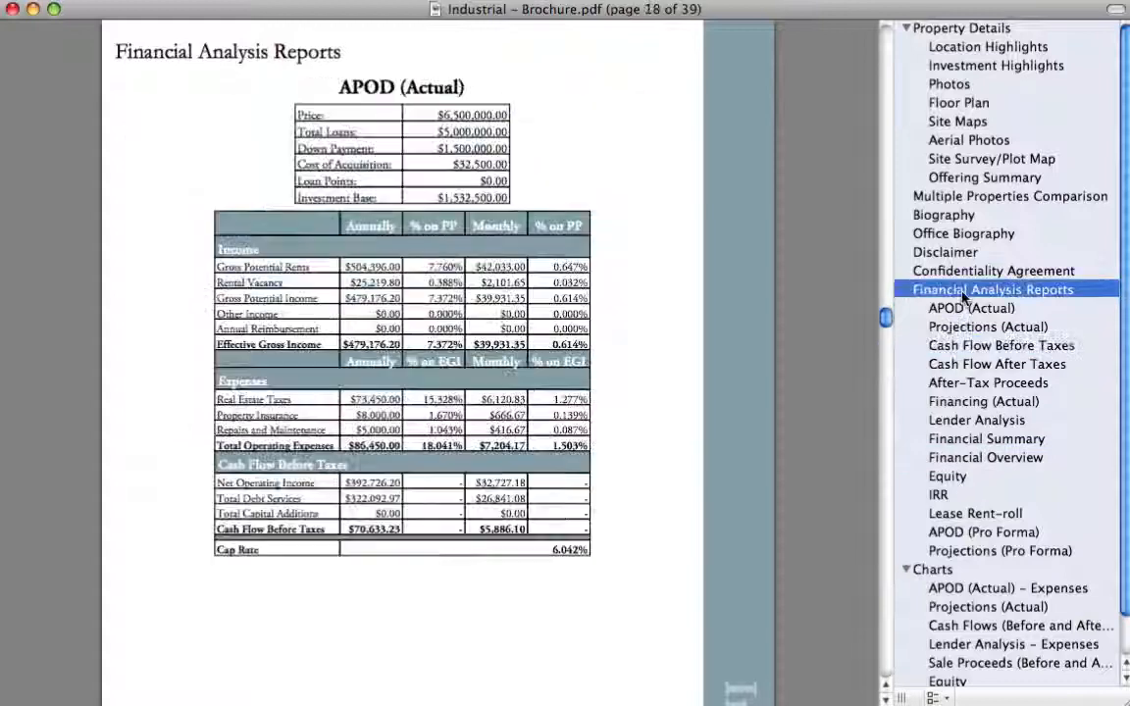
left_click(947, 252)
left_click(951, 215)
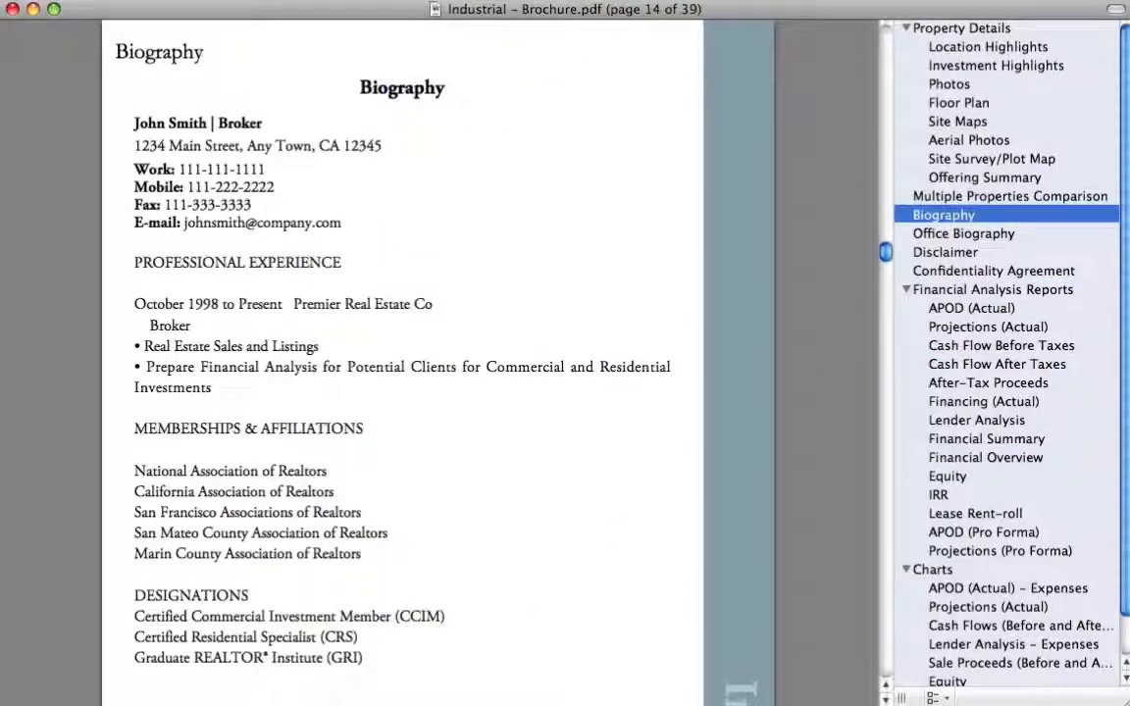
- Switch back to eOMPro's Brochure and Flyer Options and review the name and description fields for storing files
key("super+Tab")
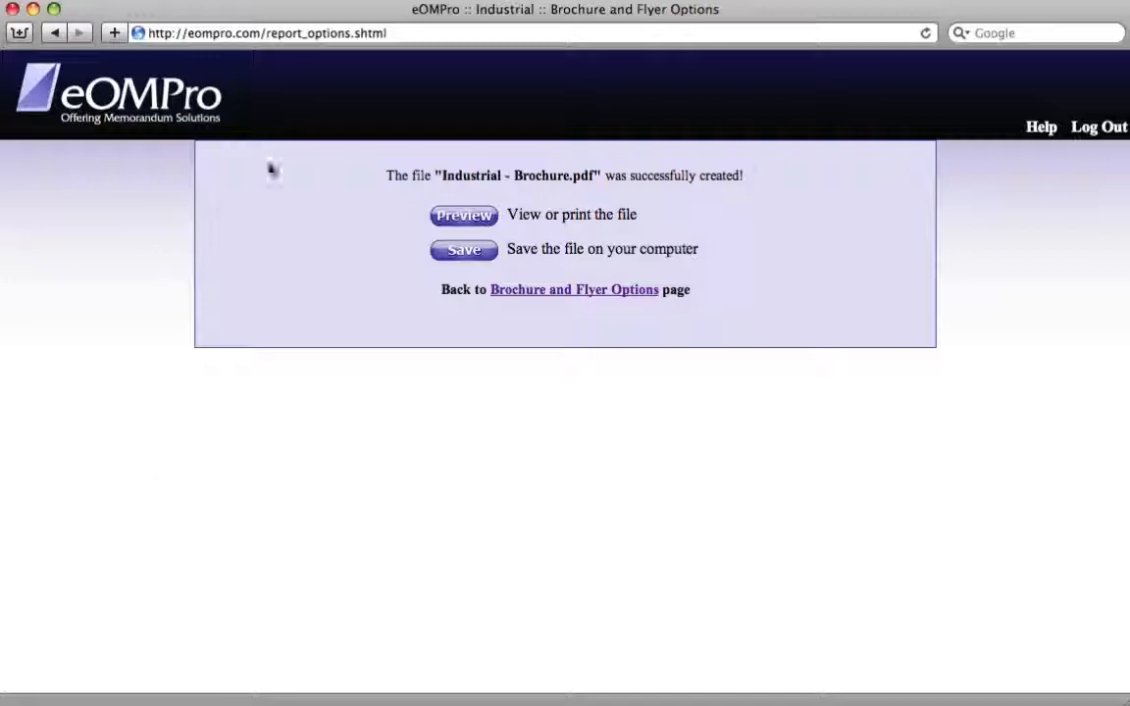
left_click(554, 297)
scroll(429, 396, "down", 15)
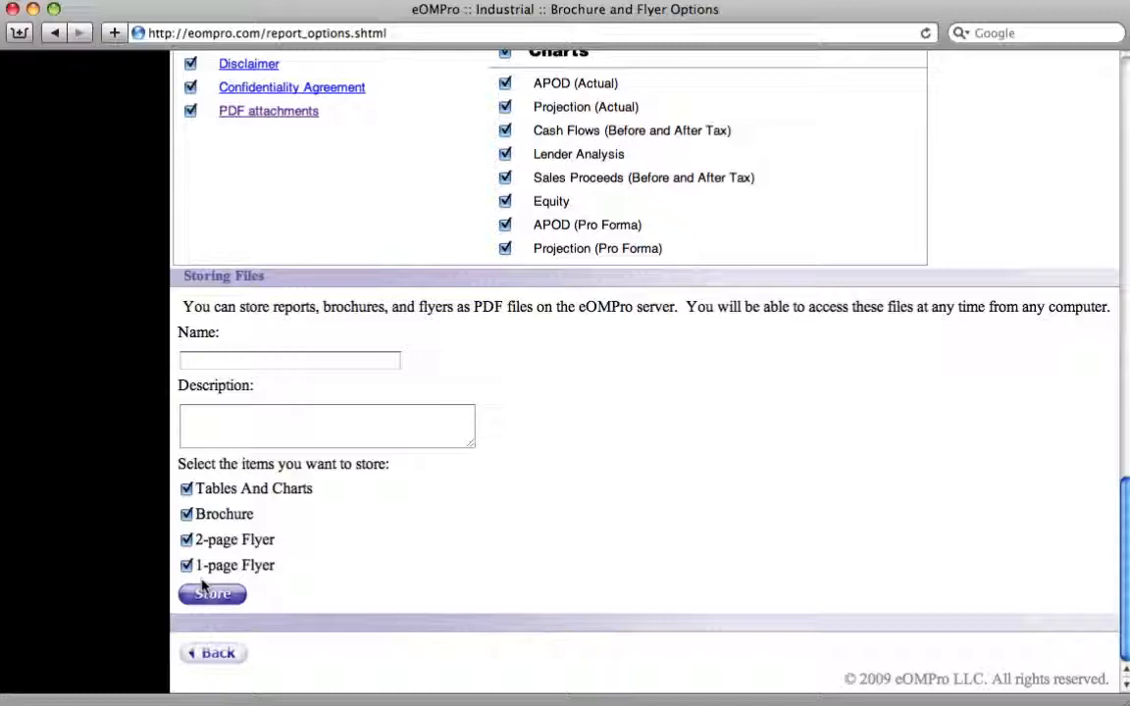
left_click(239, 364)
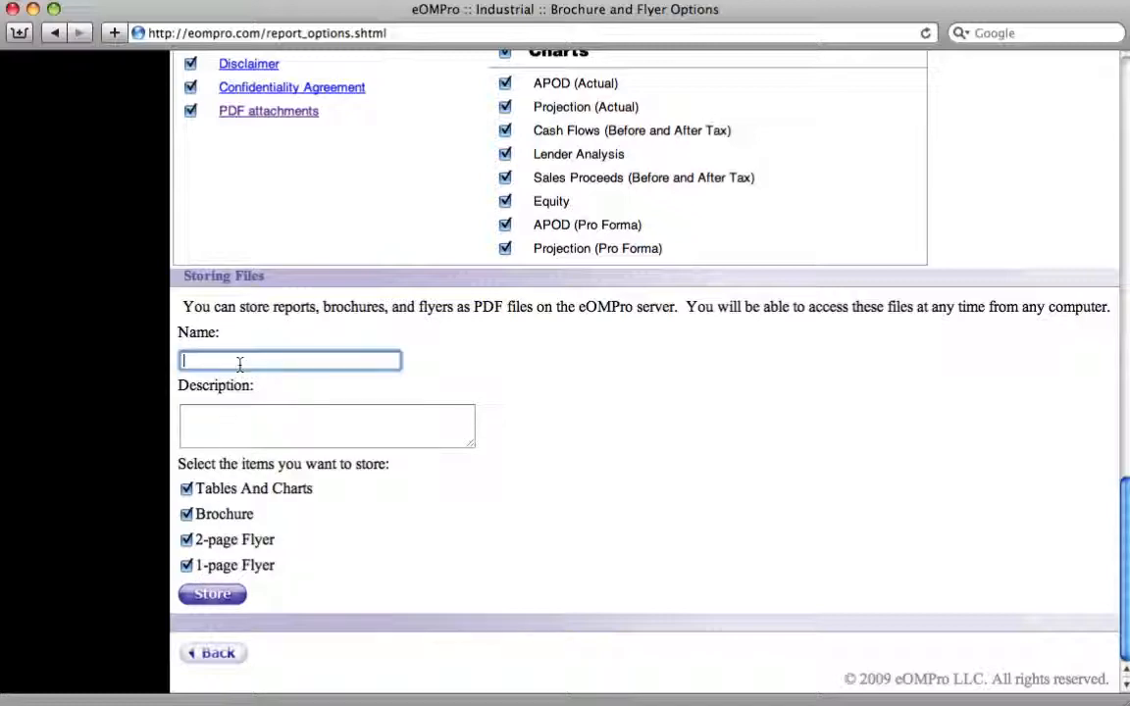
left_click(267, 441)
scroll(267, 446, "up", 15)
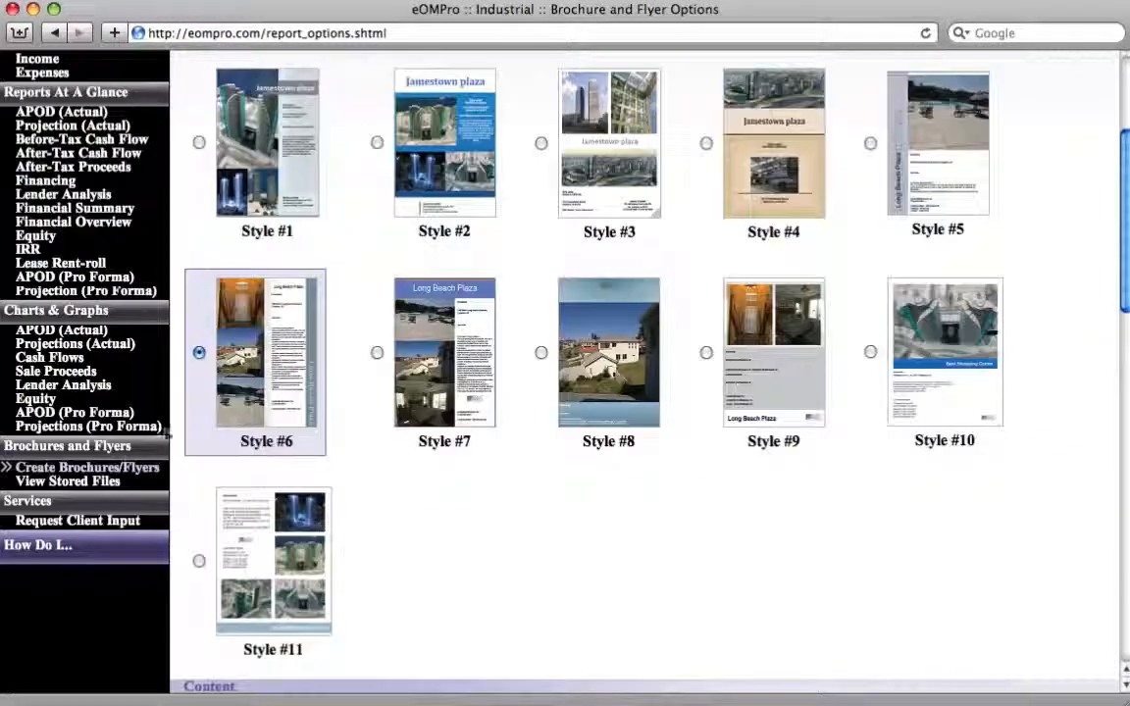
- View the stored files for the Industrial property and return to creating brochures and flyers
left_click(69, 480)
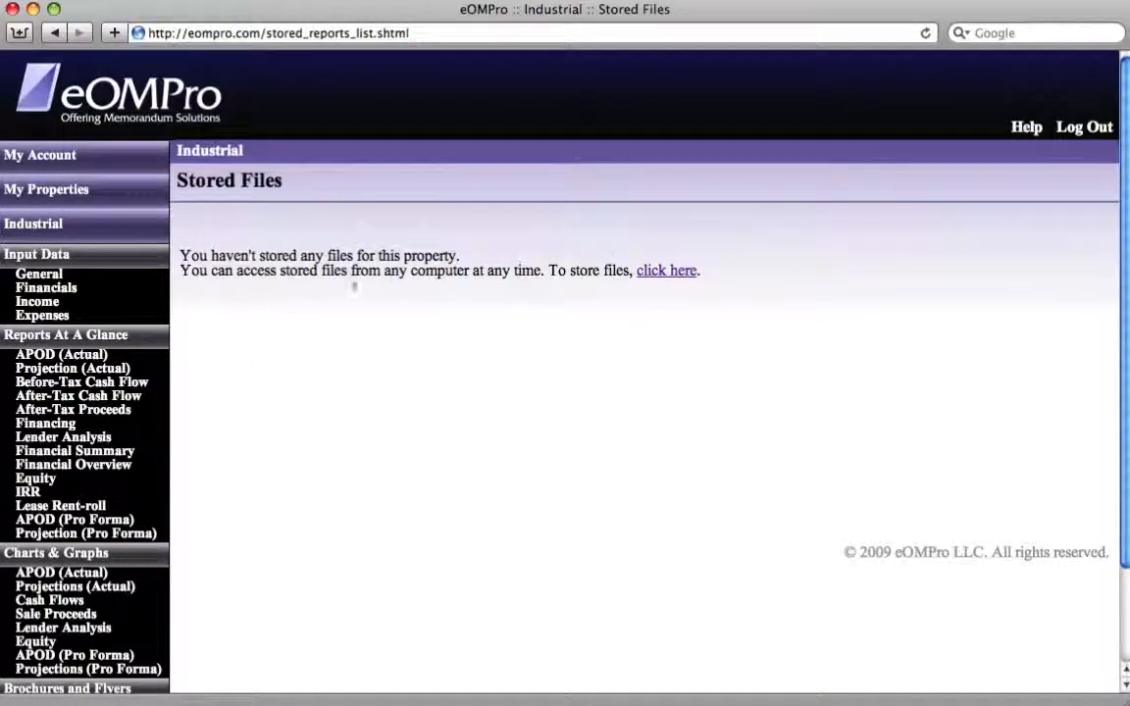
scroll(255, 502, "down", 3)
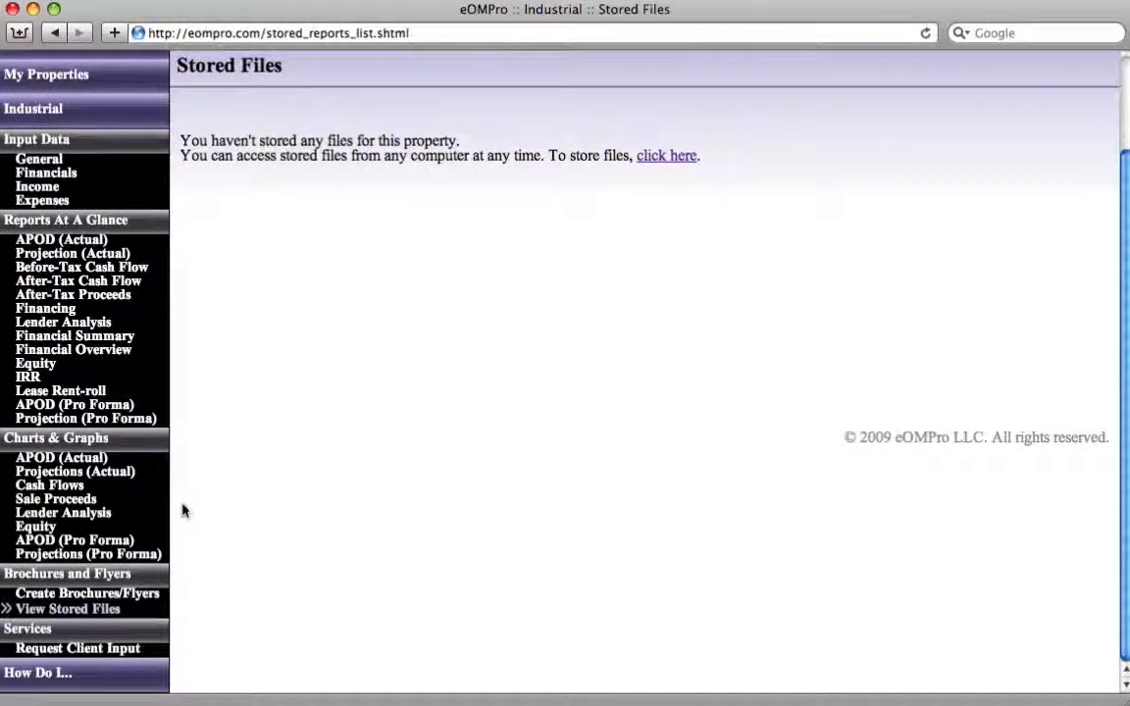
left_click(68, 594)
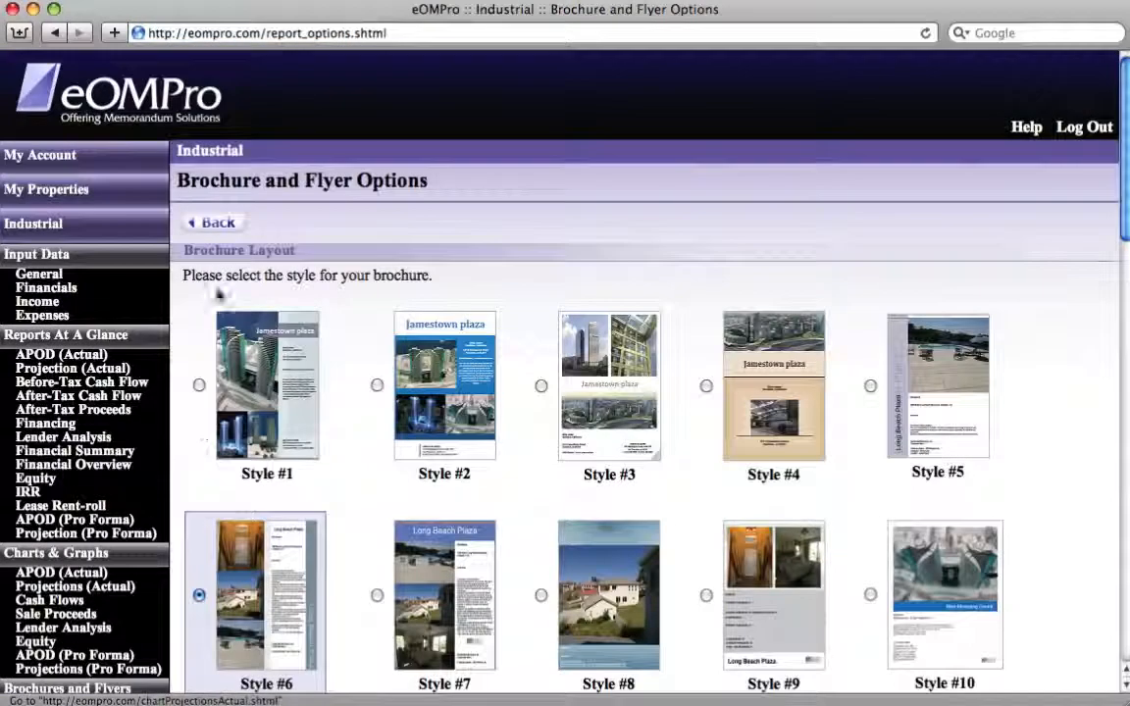